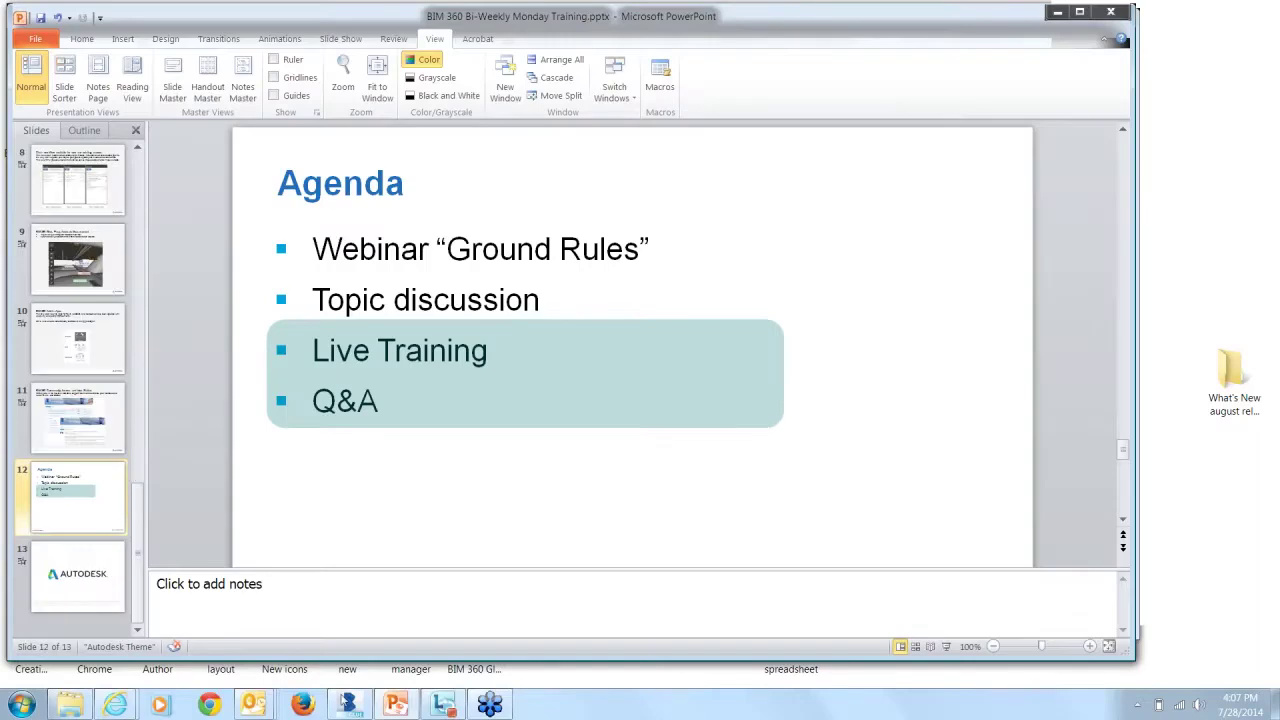
Bring Glue forward and review the Clashes Overview (4043 active, 4029 open), then close it.
{"action": "left_click", "coordinate": [349, 705]}
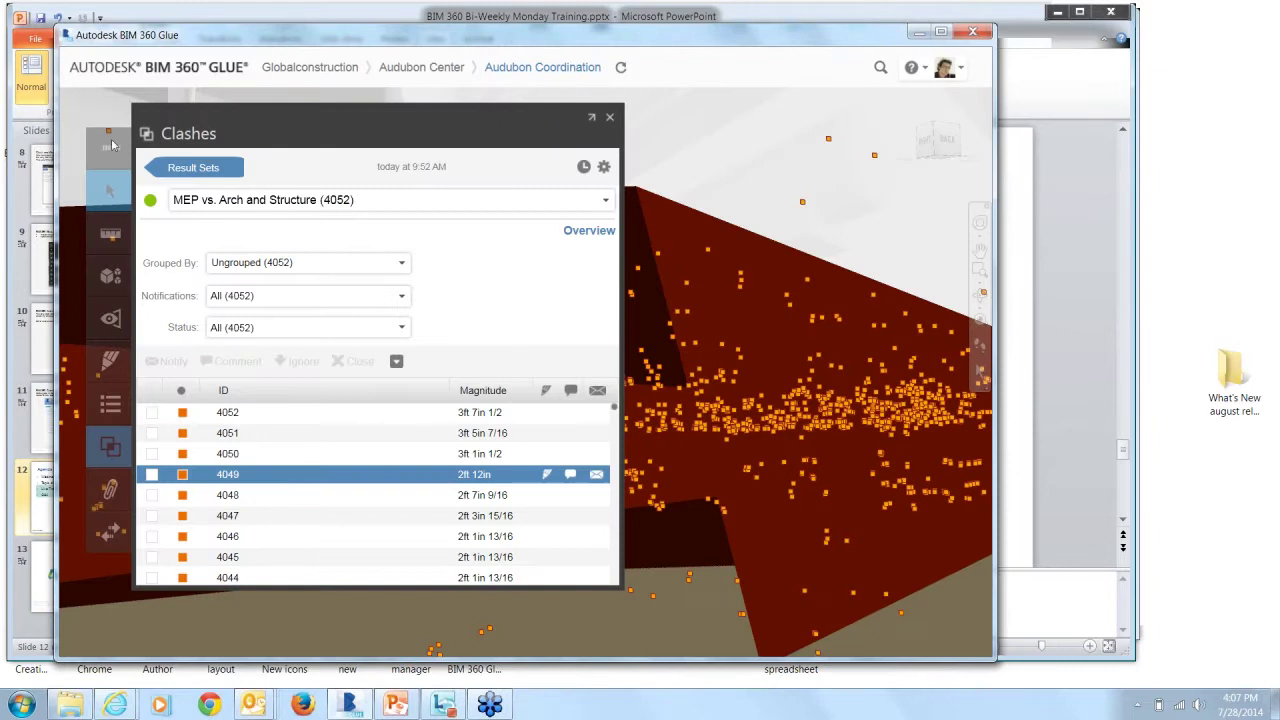
{"action": "left_click_drag", "start_coordinate": [110, 147], "coordinate": [95, 122]}
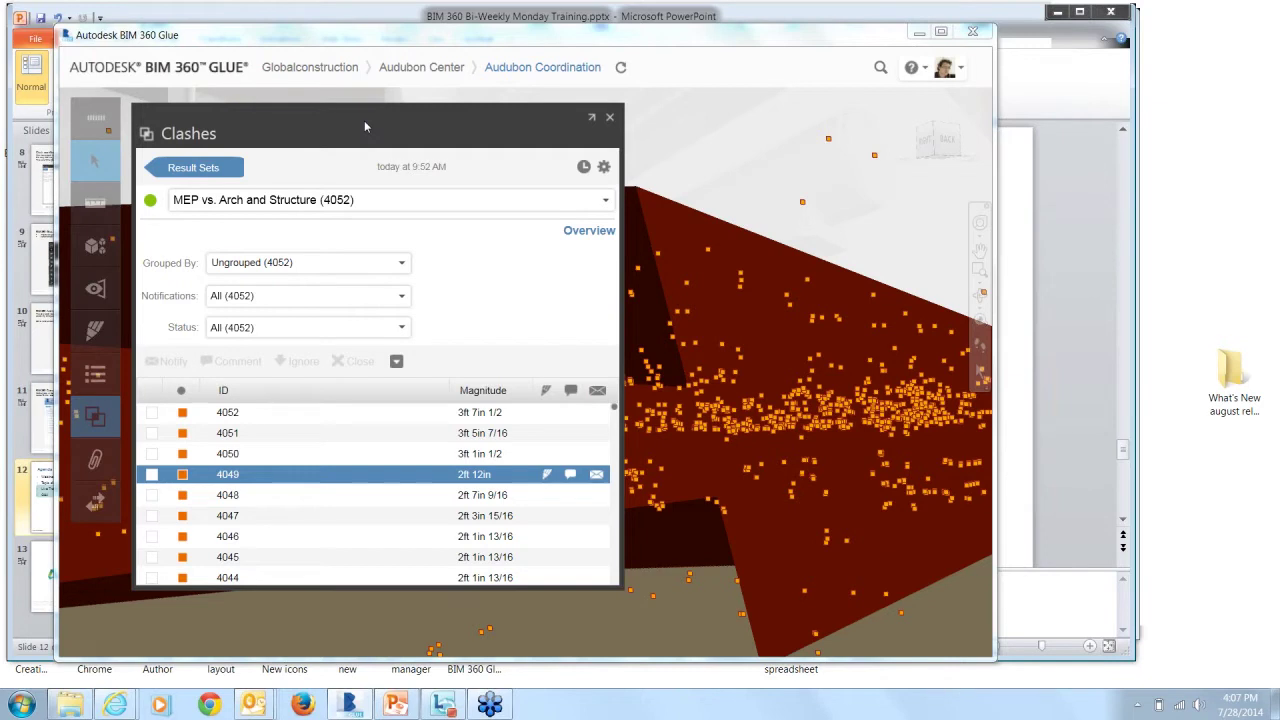
{"action": "left_click", "coordinate": [592, 232]}
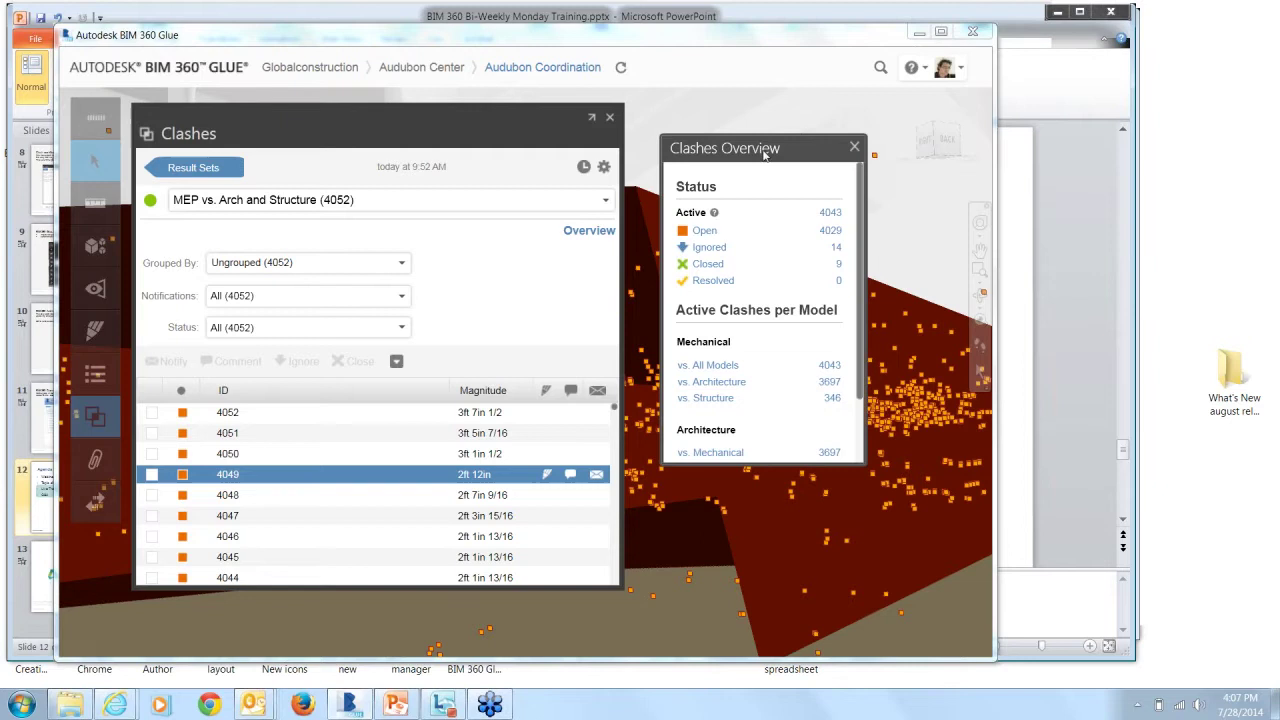
{"action": "left_click_drag", "start_coordinate": [765, 152], "coordinate": [794, 128]}
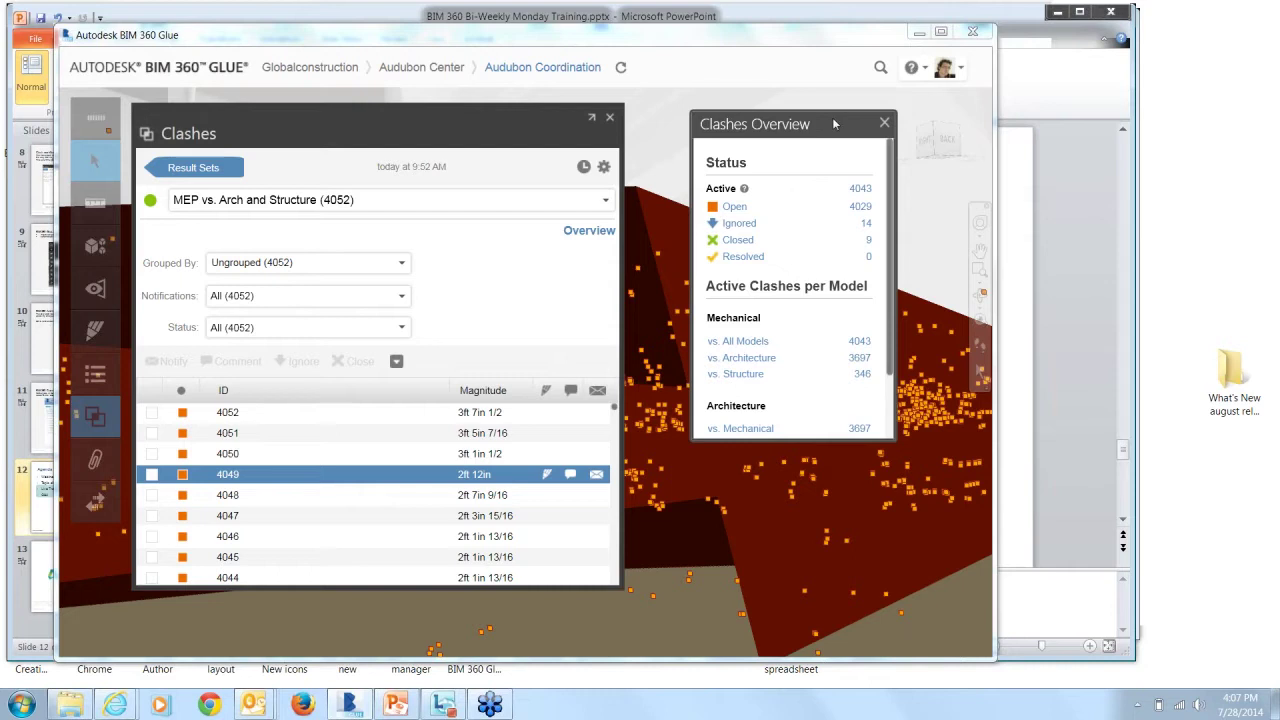
{"action": "left_click", "coordinate": [884, 125]}
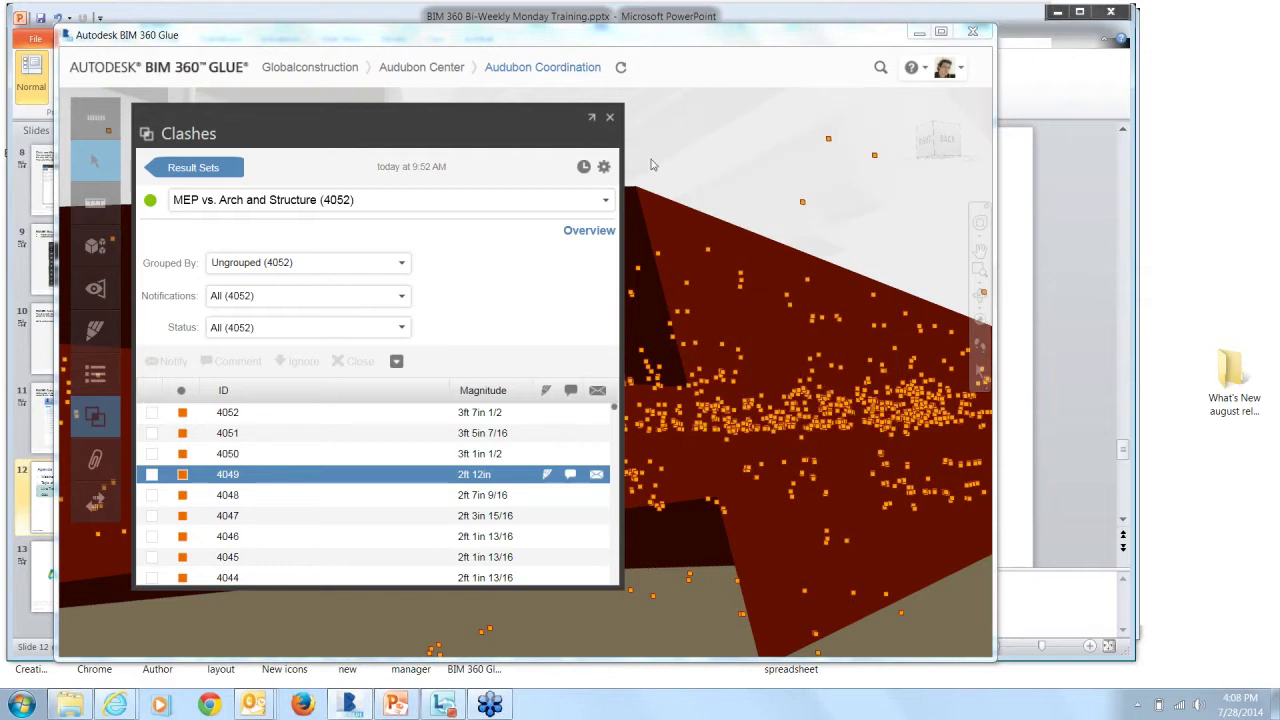
Reopen the Clashes Overview and enlarge it to reveal the Structure vs. Mechanical totals.
{"action": "left_click", "coordinate": [587, 233]}
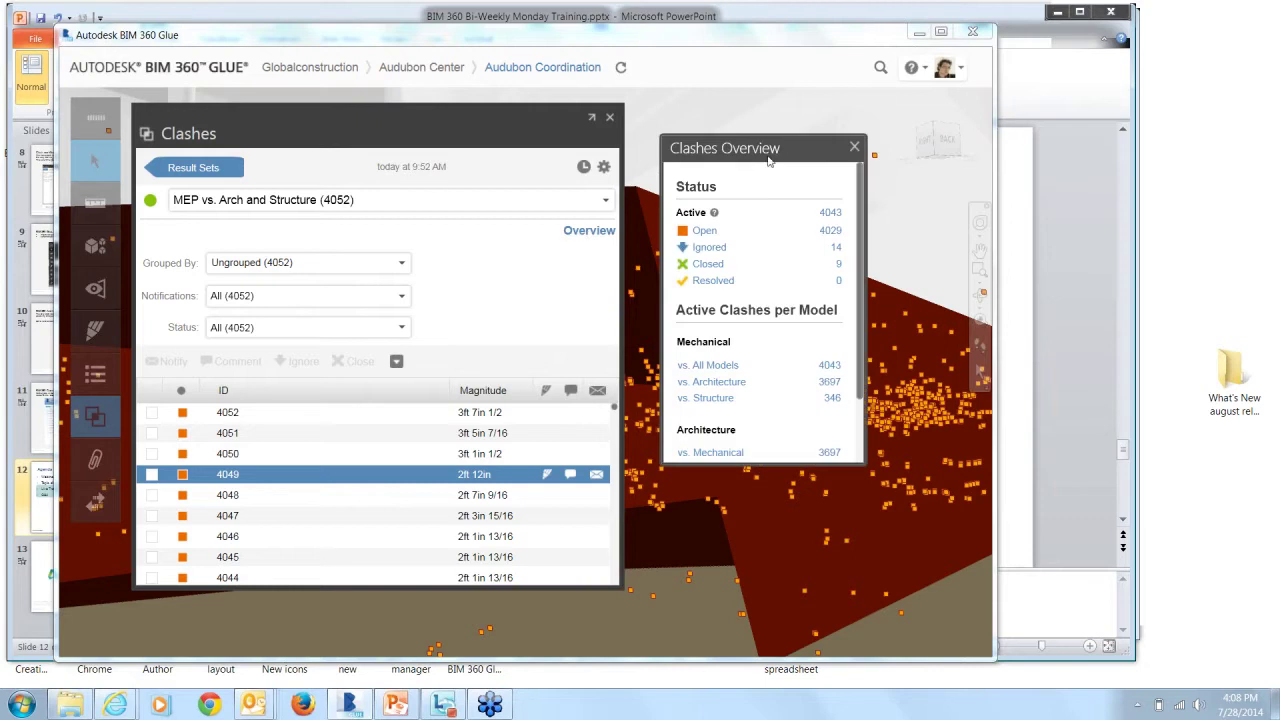
{"action": "left_click_drag", "start_coordinate": [768, 160], "coordinate": [800, 137]}
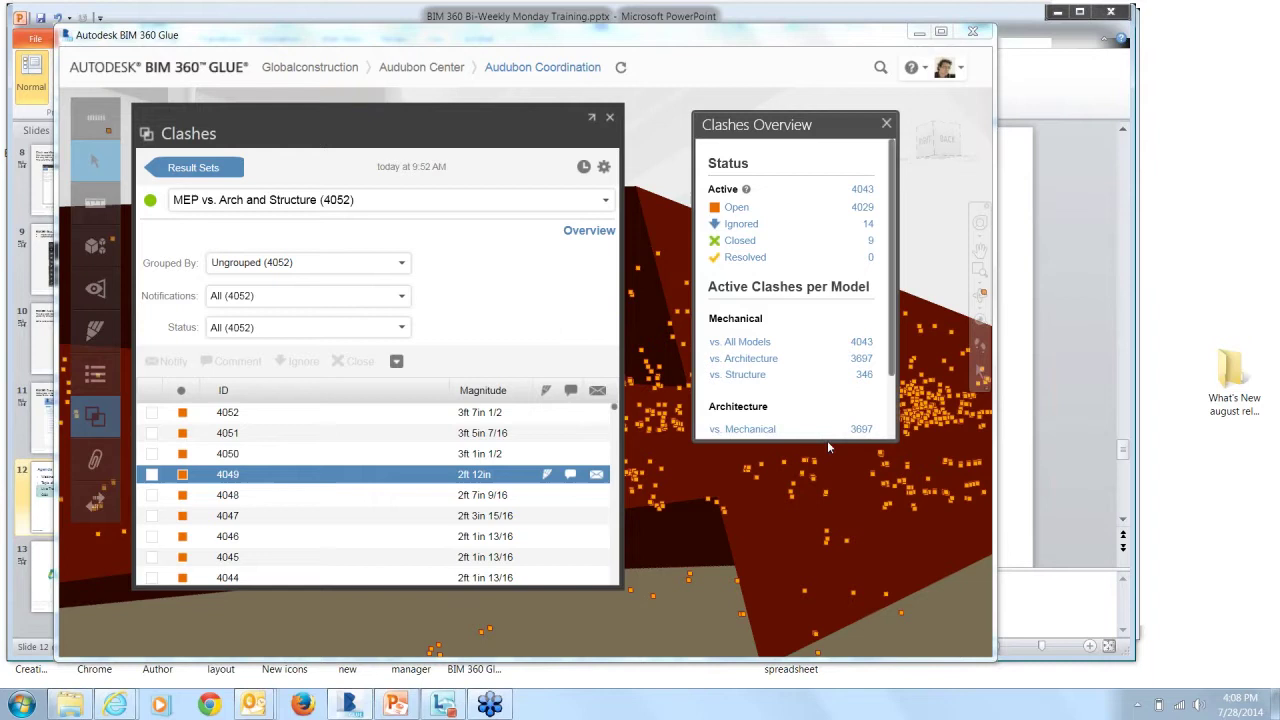
{"action": "left_click_drag", "start_coordinate": [827, 440], "coordinate": [828, 527]}
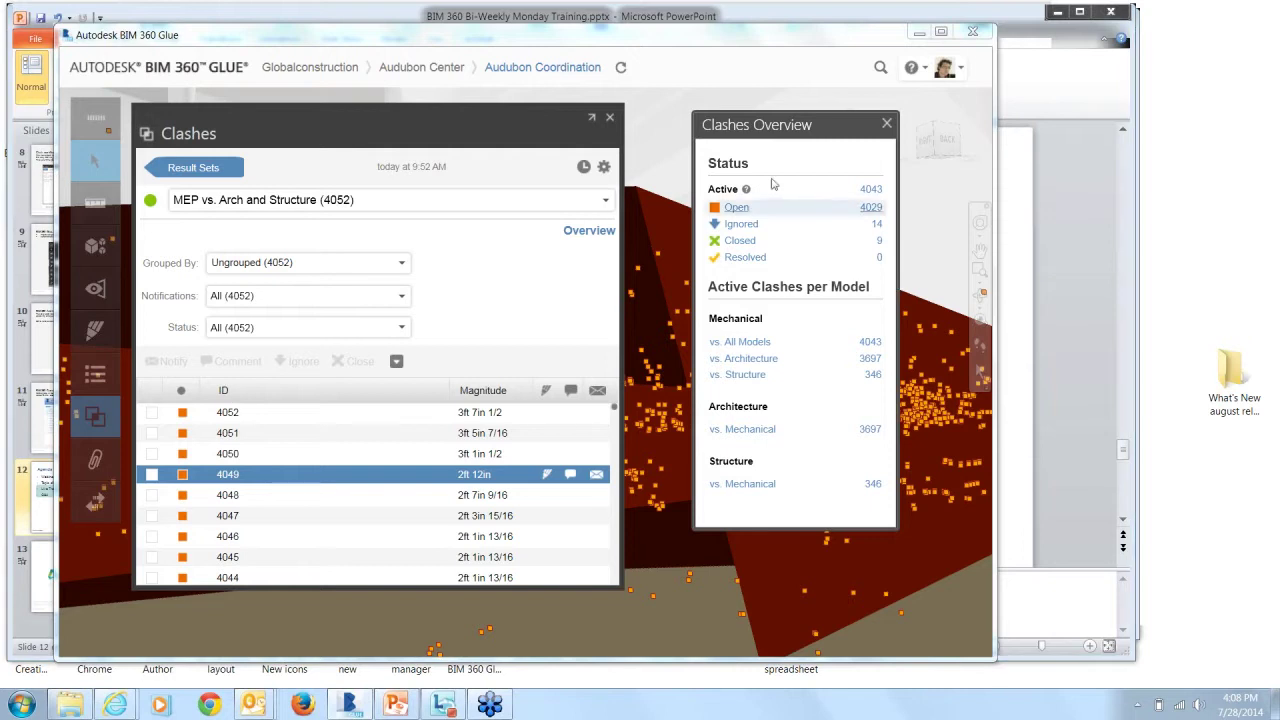
{"action": "left_click_drag", "start_coordinate": [814, 129], "coordinate": [802, 122]}
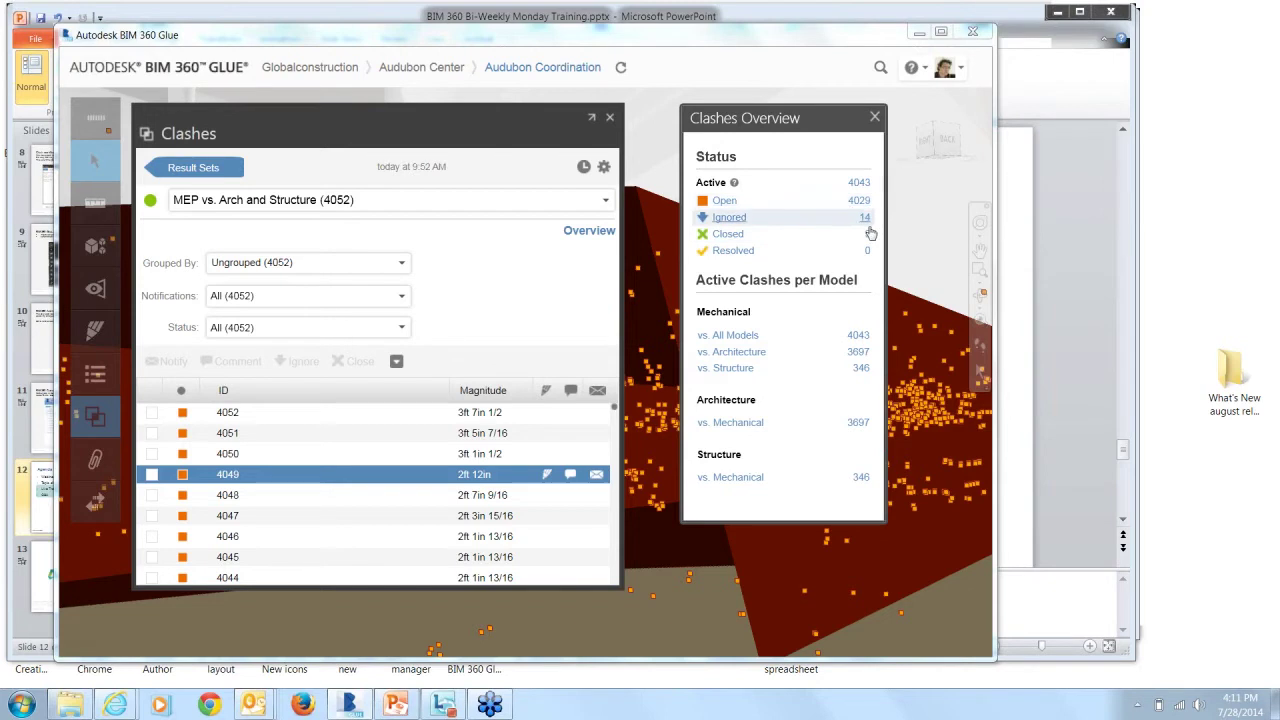
Group clashes as Structure vs Mechanical, clear the Open and Ignored status filters, and lengthen the list.
{"action": "left_click", "coordinate": [868, 238]}
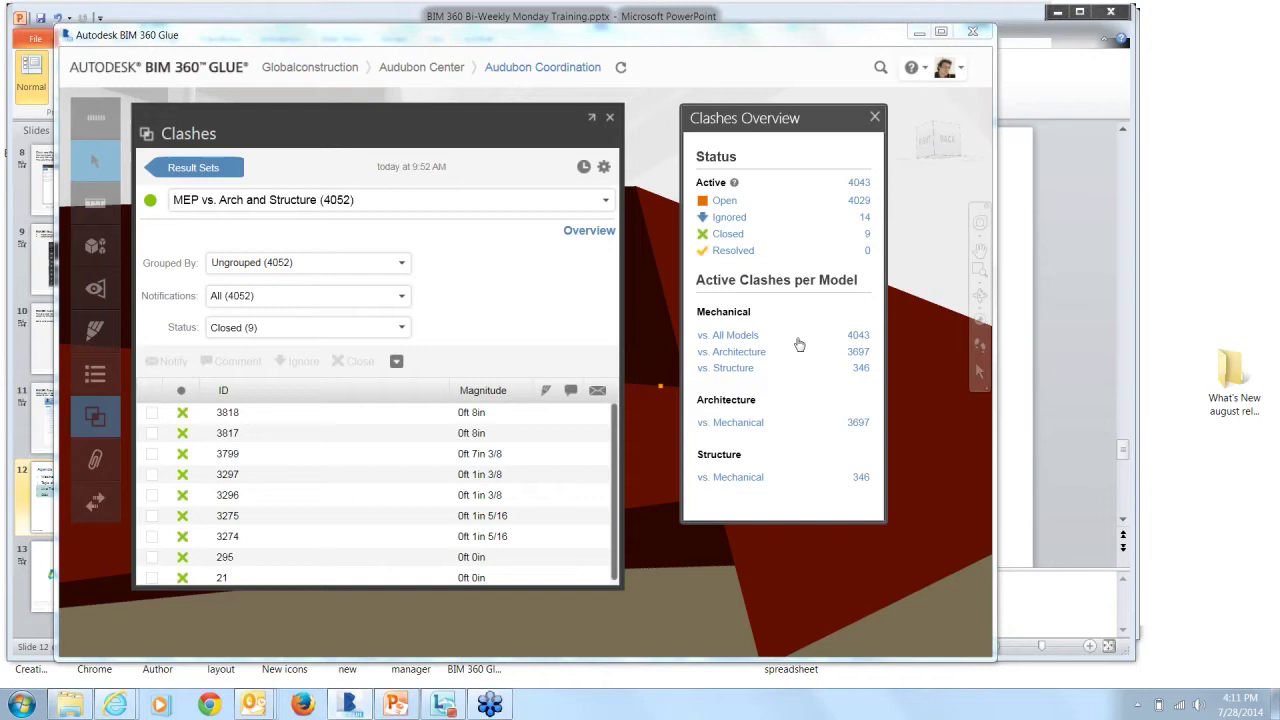
{"action": "left_click", "coordinate": [862, 479]}
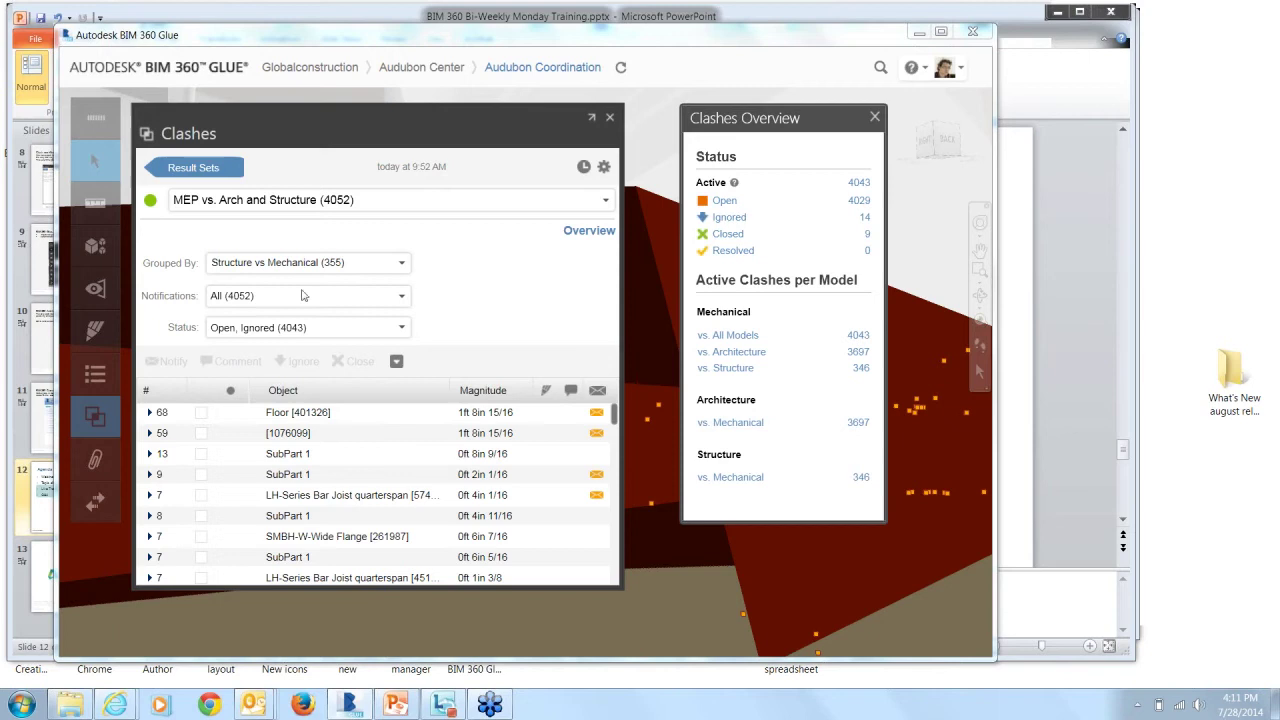
{"action": "left_click", "coordinate": [403, 332]}
{"action": "left_click", "coordinate": [276, 348]}
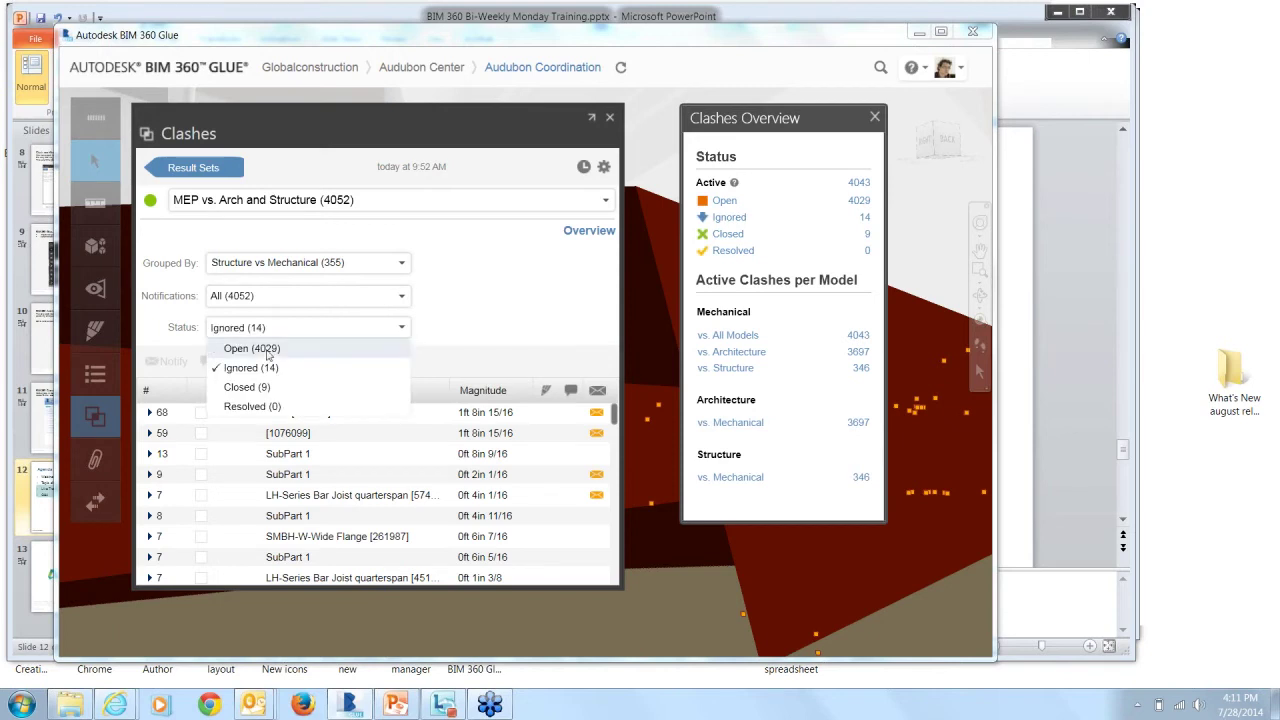
{"action": "left_click", "coordinate": [264, 370]}
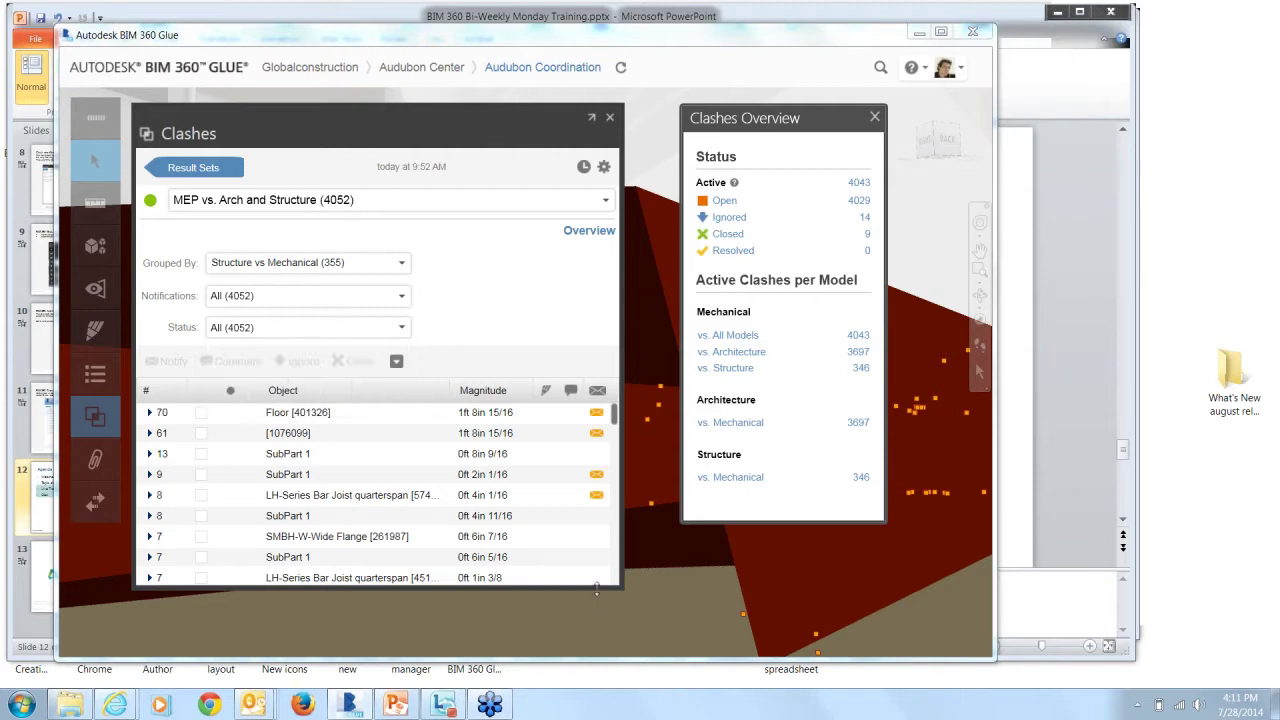
{"action": "left_click_drag", "start_coordinate": [596, 588], "coordinate": [594, 632]}
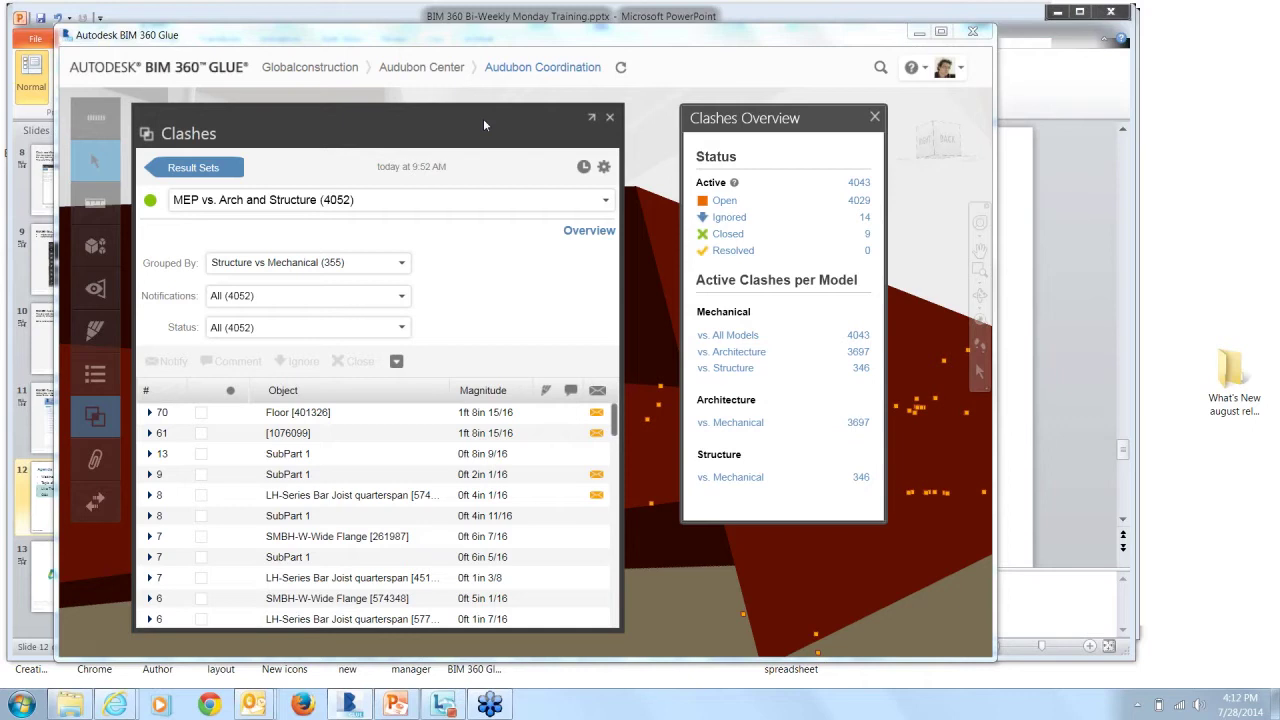
Set the clash list to Ungrouped and close the Clashes Overview.
{"action": "left_click", "coordinate": [400, 263]}
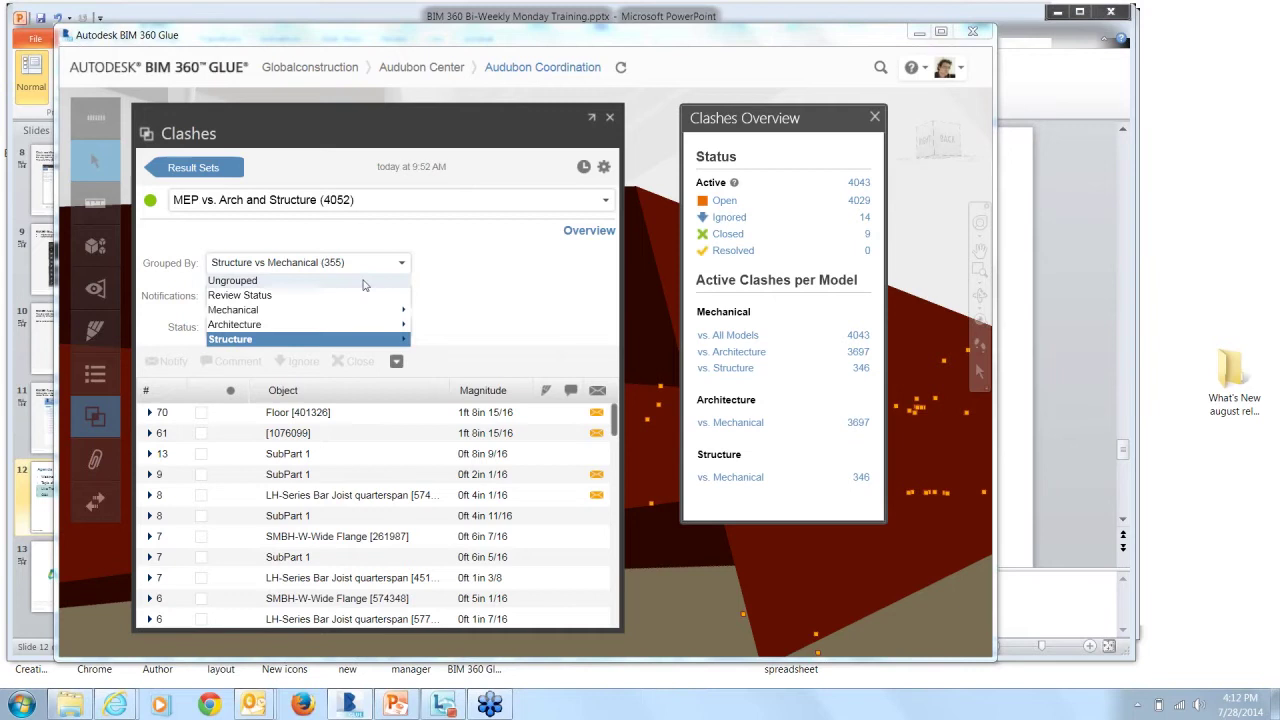
{"action": "left_click", "coordinate": [364, 284]}
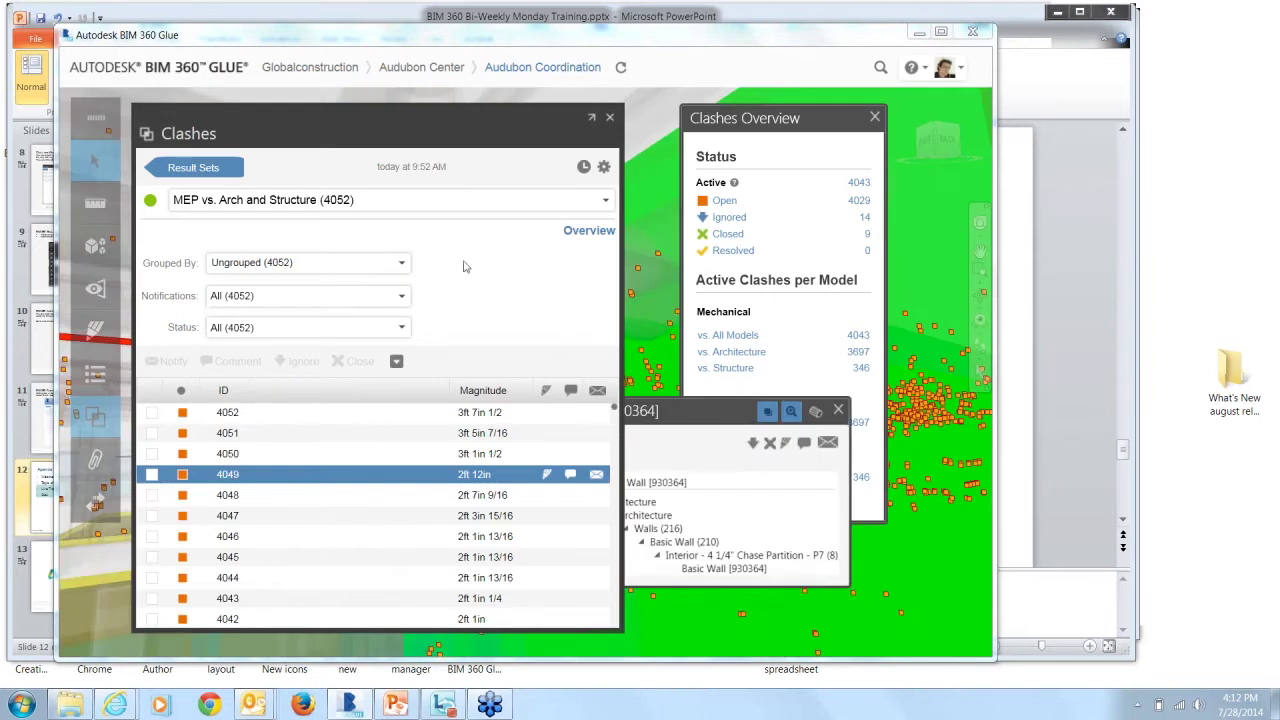
{"action": "left_click", "coordinate": [875, 117]}
Try the Received by me and Sent by me notification filters, then return to All.
{"action": "left_click", "coordinate": [402, 297]}
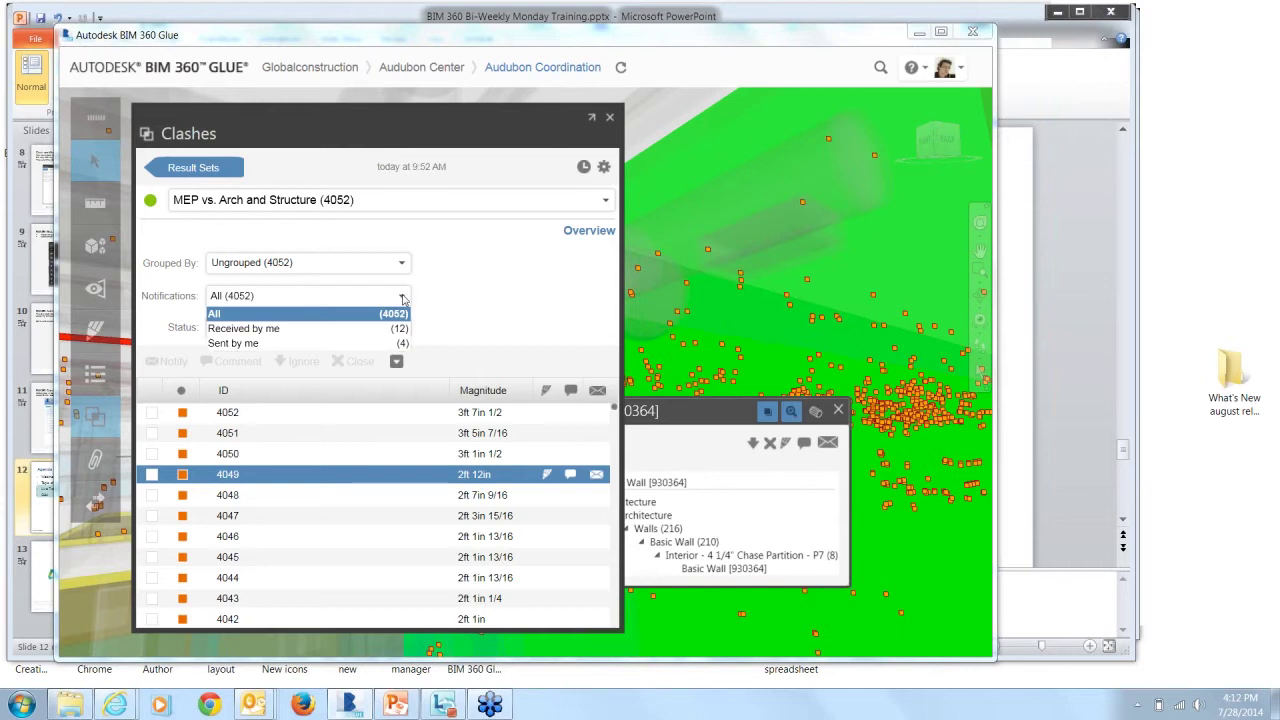
{"action": "left_click", "coordinate": [357, 333]}
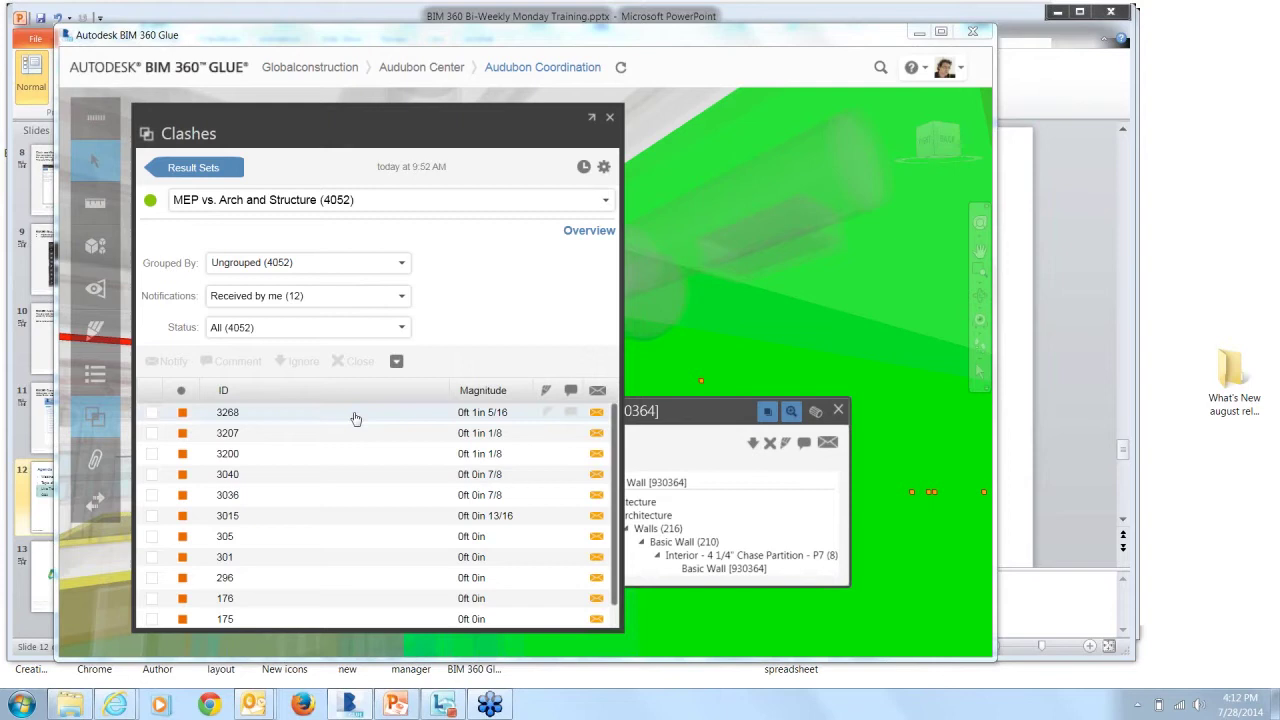
{"action": "left_click", "coordinate": [399, 302]}
{"action": "left_click", "coordinate": [376, 344]}
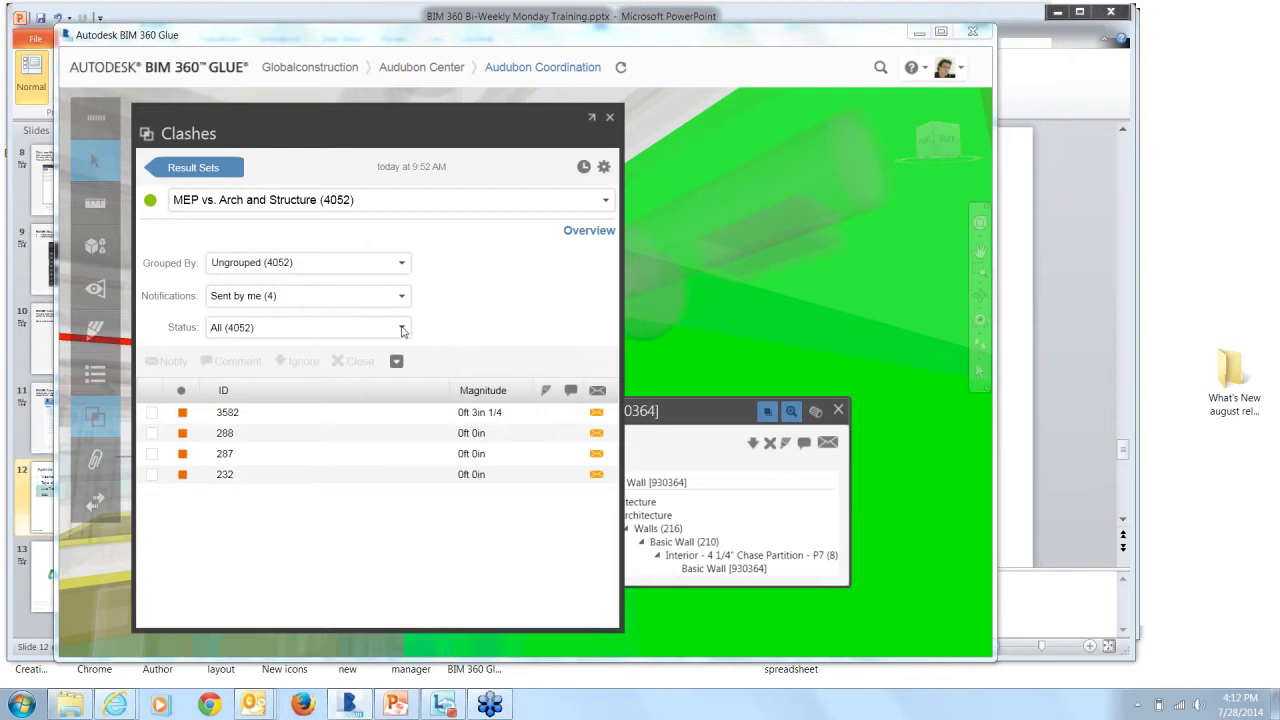
{"action": "left_click", "coordinate": [402, 331]}
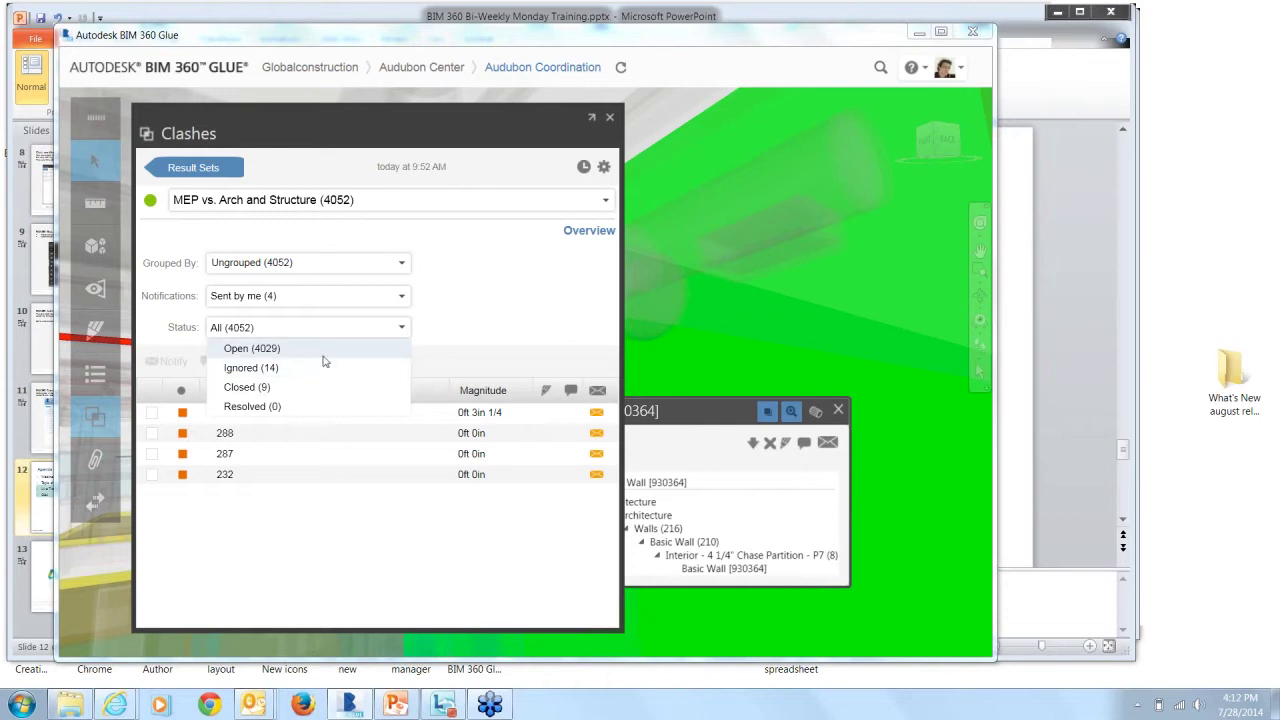
{"action": "left_click", "coordinate": [404, 302]}
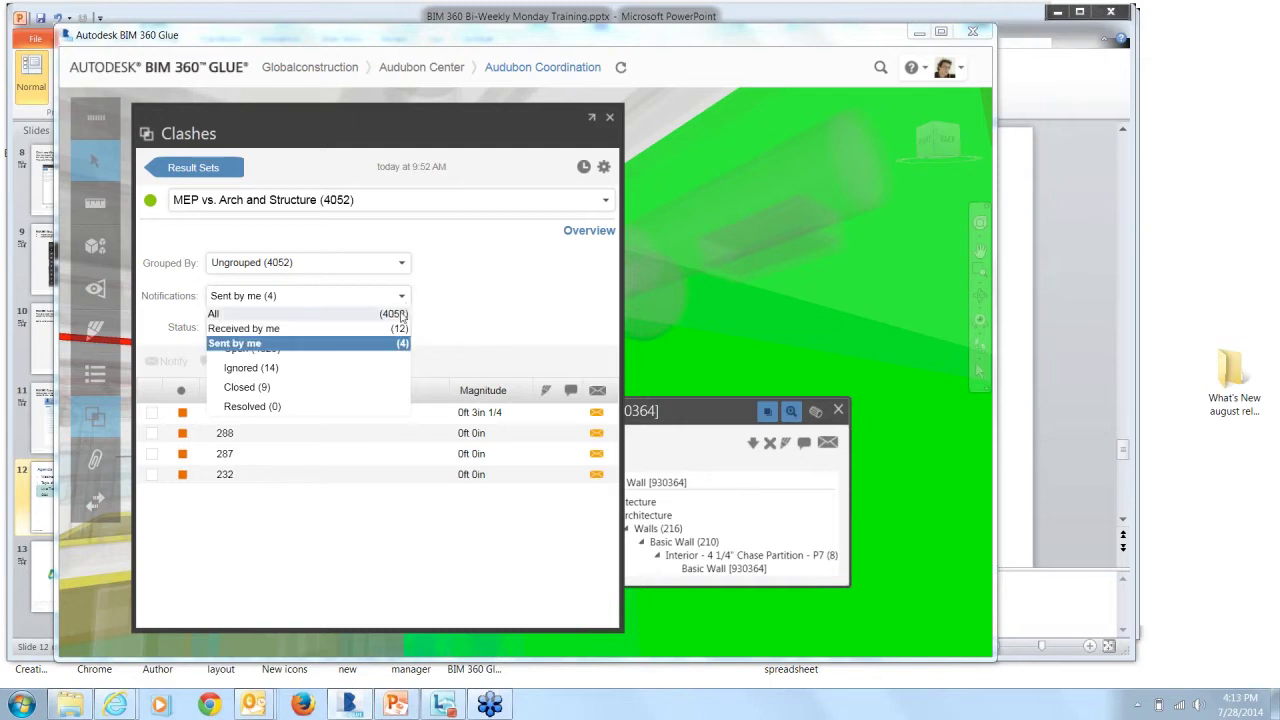
{"action": "left_click", "coordinate": [401, 316]}
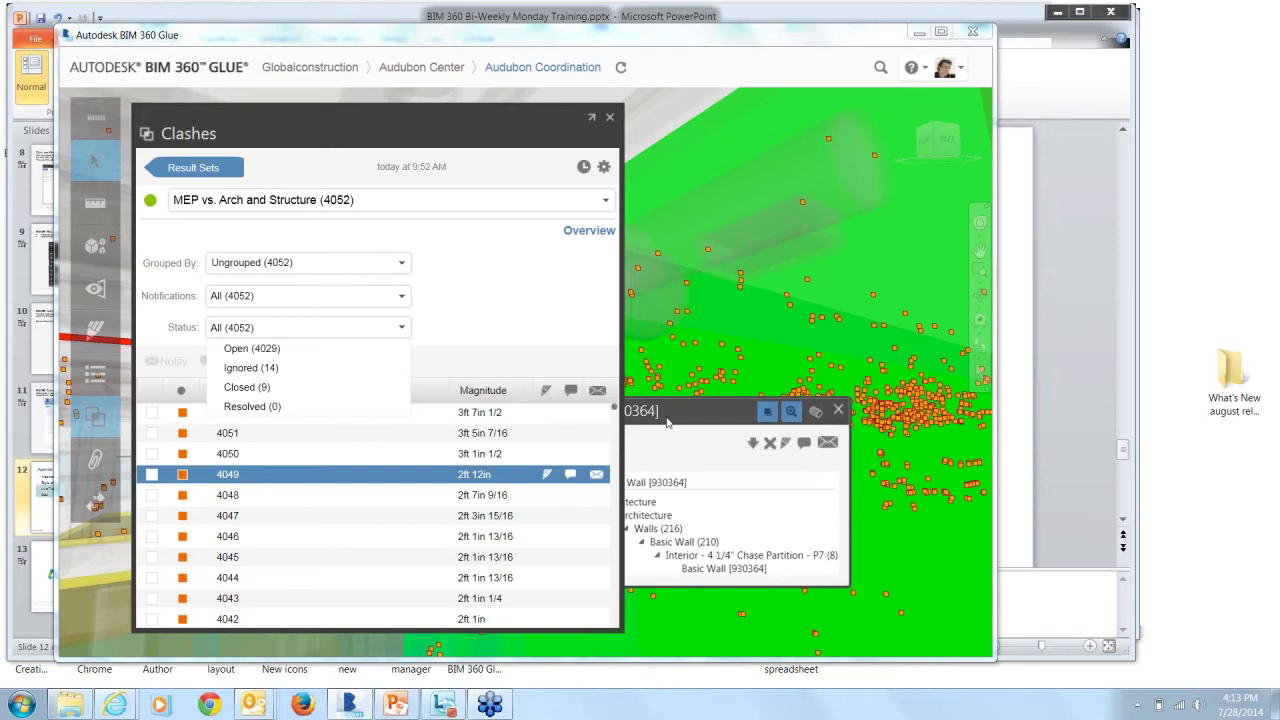
Bring clash 4049's details into view and tick clash 4049 in the Clashes list.
{"action": "left_click_drag", "start_coordinate": [669, 422], "coordinate": [789, 300]}
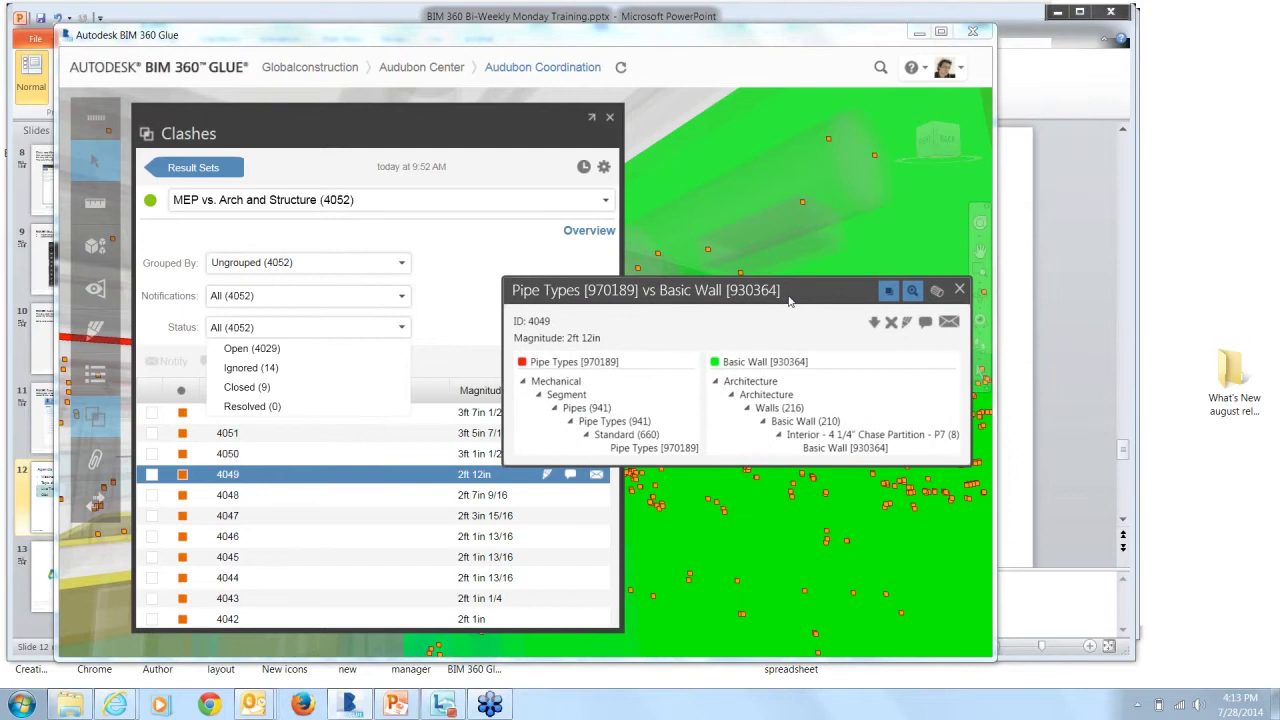
{"action": "left_click", "coordinate": [258, 480]}
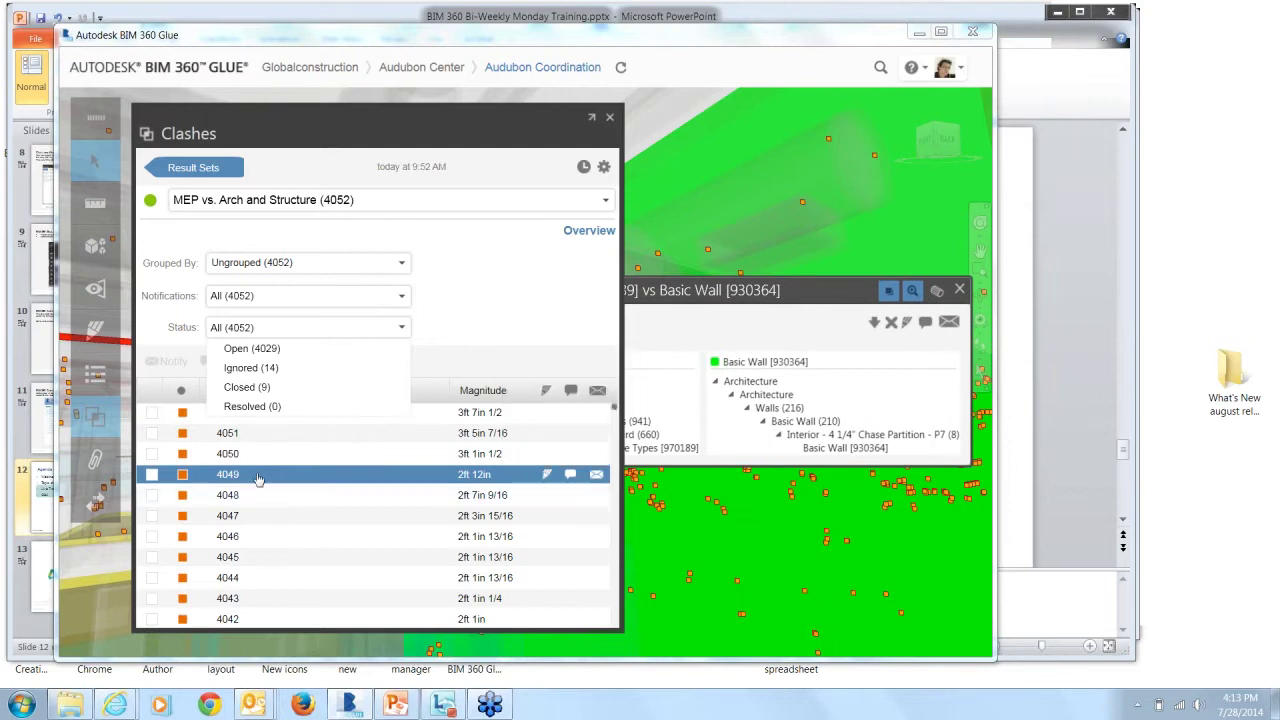
{"action": "left_click", "coordinate": [151, 476]}
Group the clash list by Structure vs Mechanical (355).
{"action": "left_click", "coordinate": [402, 262]}
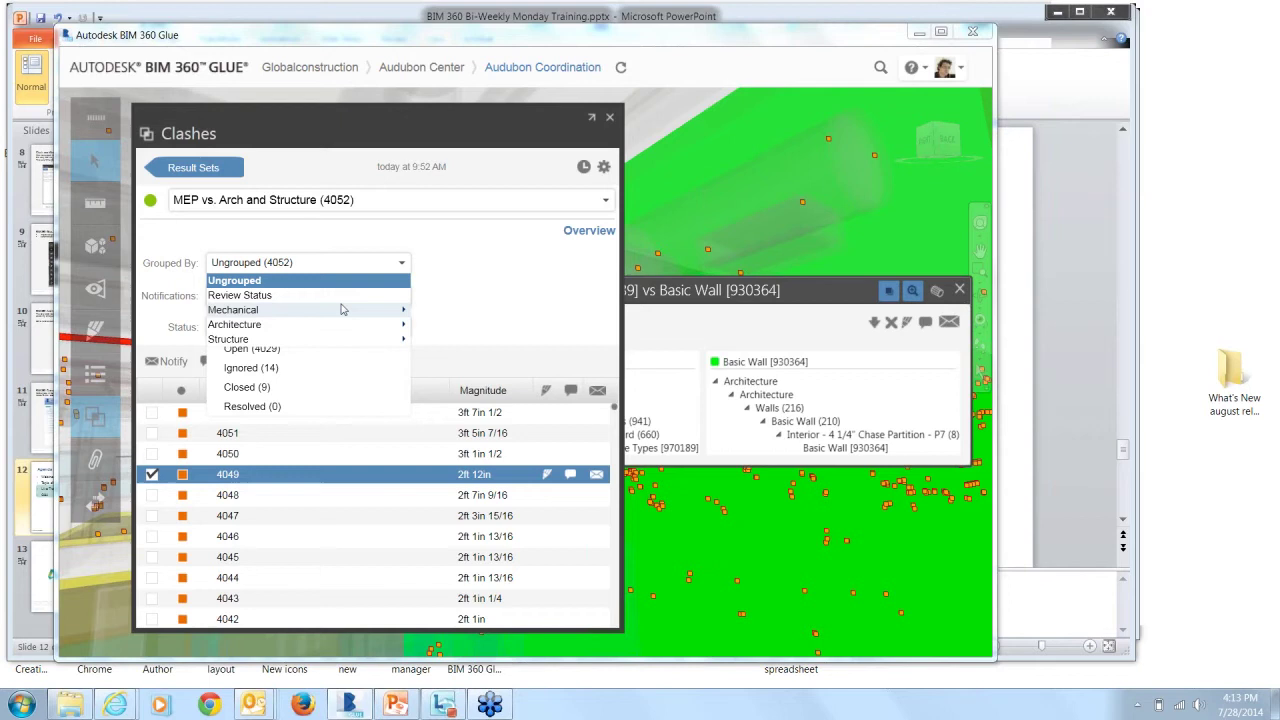
{"action": "mouse_move", "coordinate": [398, 340]}
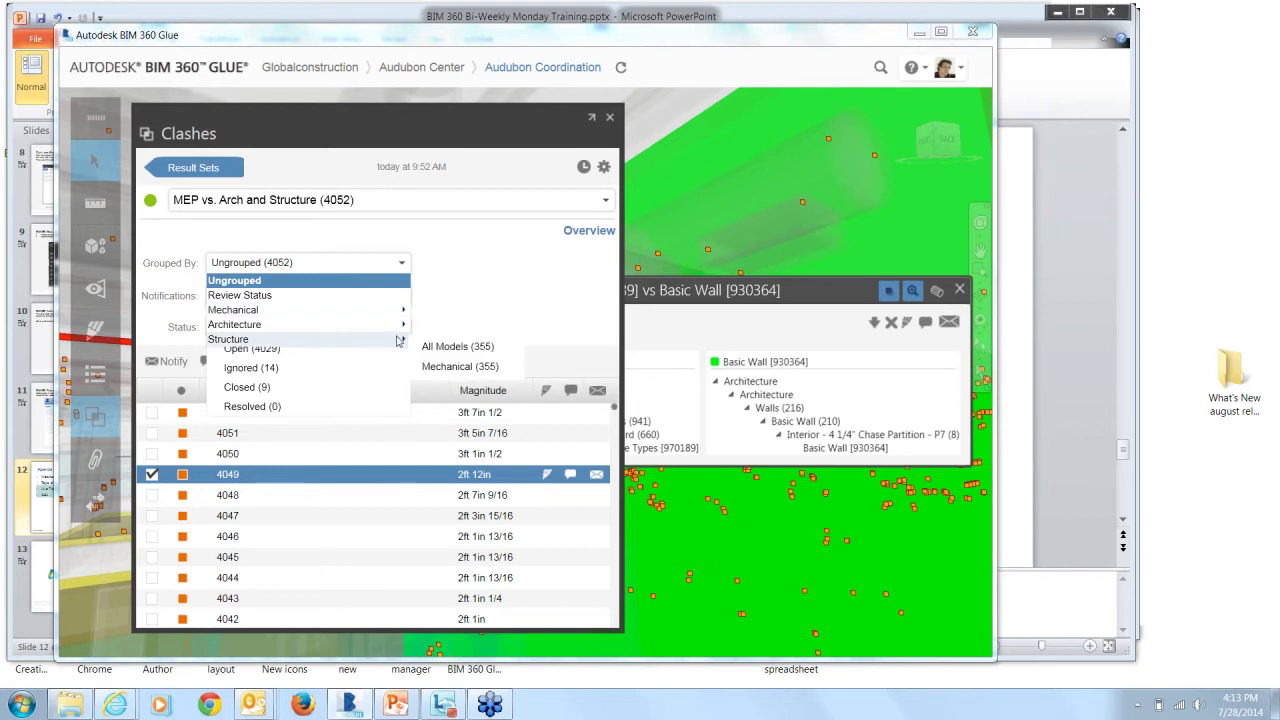
{"action": "left_click", "coordinate": [452, 367]}
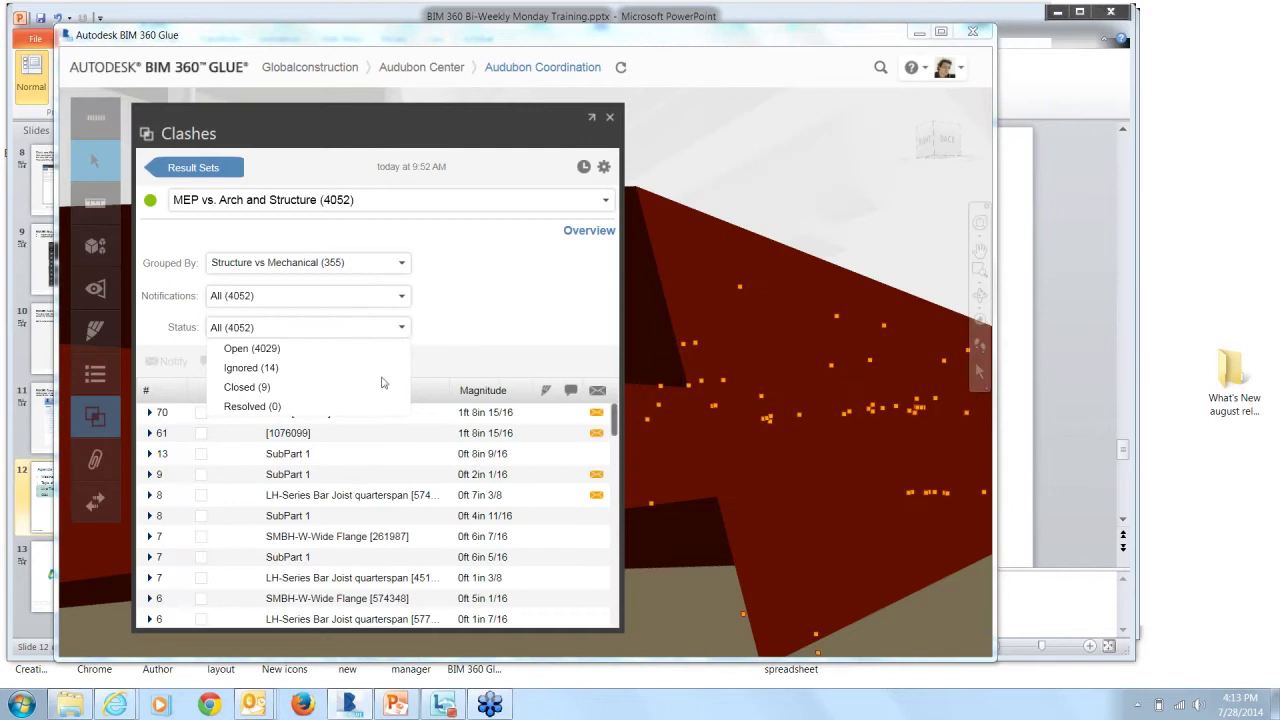
Expand group 9 and open the Pipe Types [970409] vs SubPart 1 clash.
{"action": "left_click", "coordinate": [150, 476]}
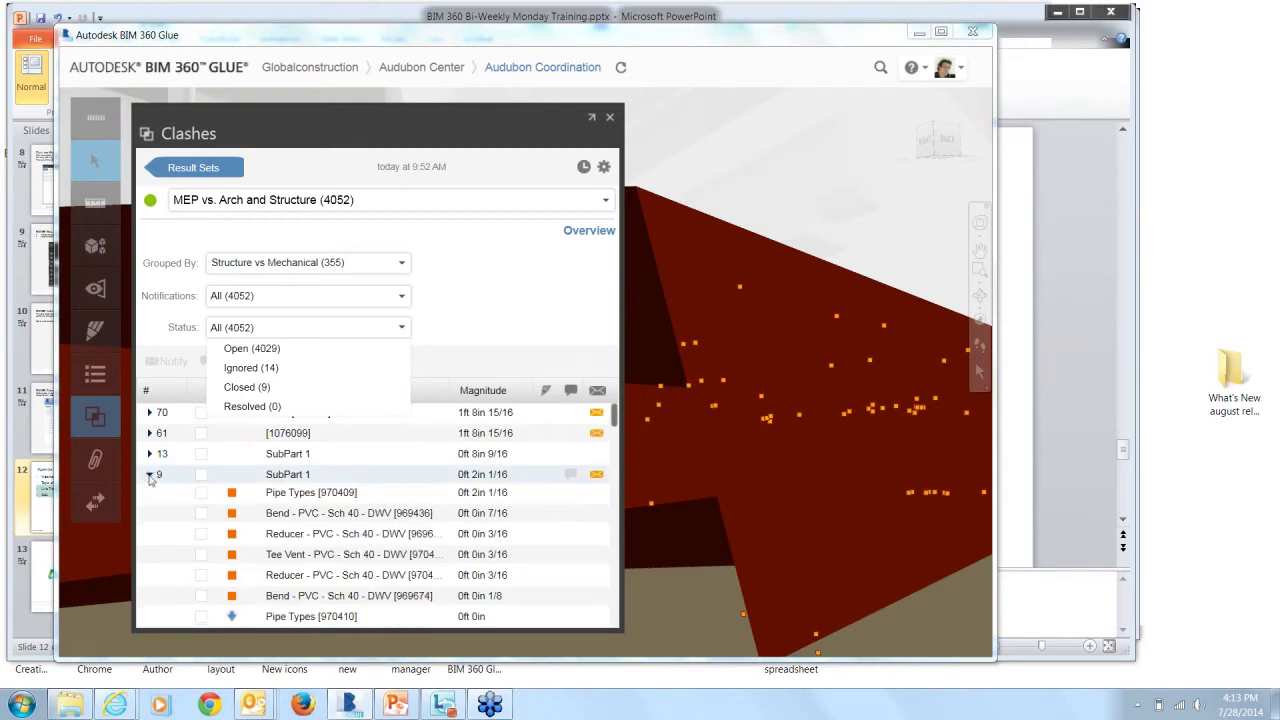
{"action": "left_click", "coordinate": [298, 495]}
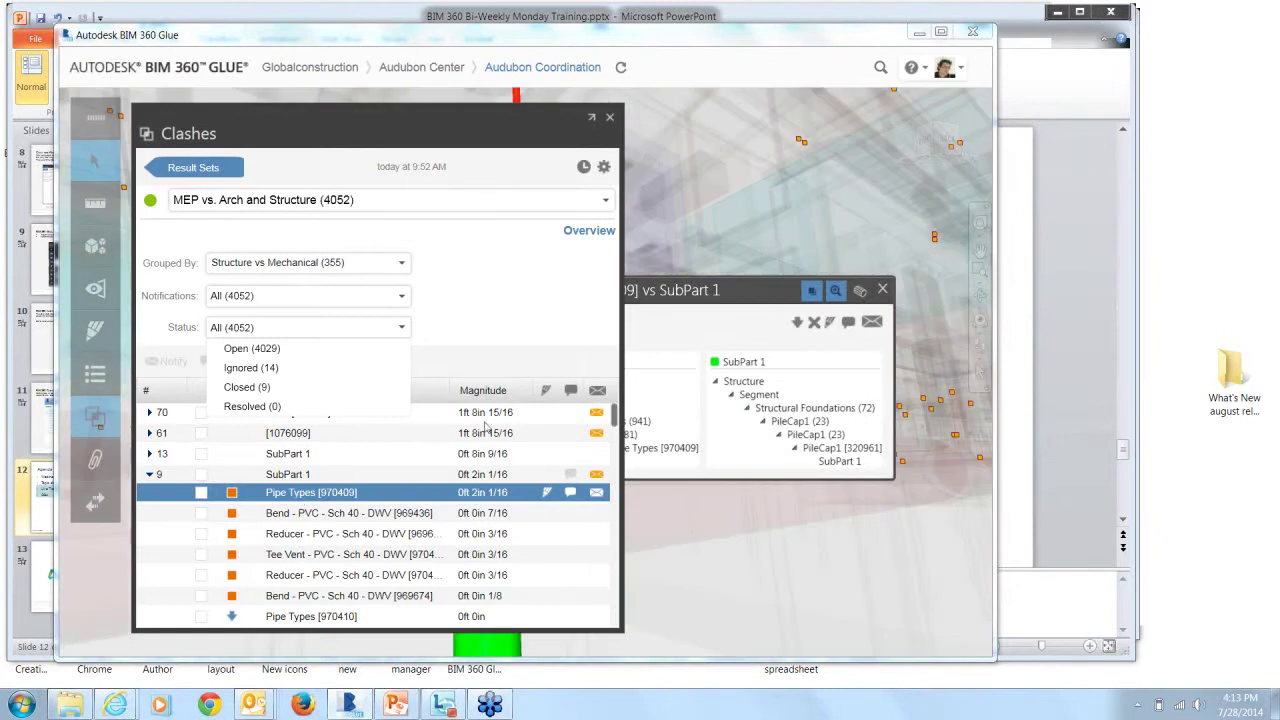
Pan the view onto the pipe–pile cap contact and move clash 3466's details aside.
{"action": "left_click", "coordinate": [980, 251]}
{"action": "left_click_drag", "start_coordinate": [800, 310], "coordinate": [813, 313]}
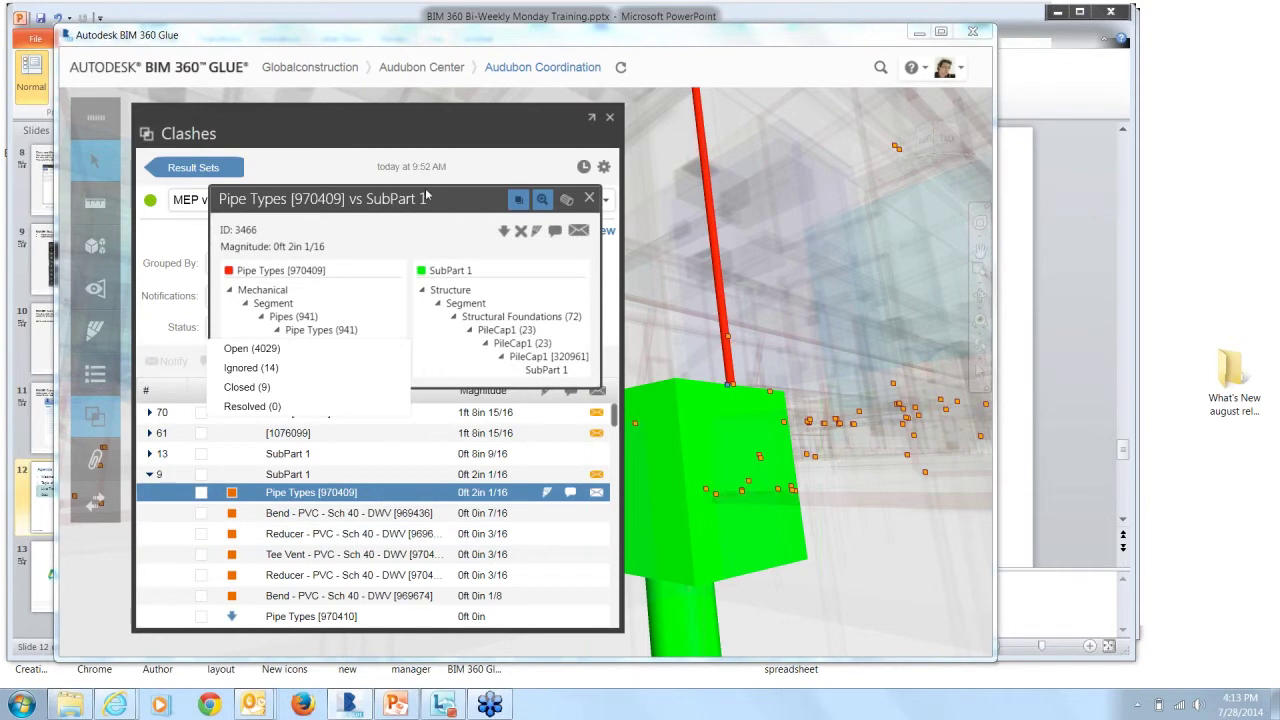
{"action": "left_click_drag", "start_coordinate": [430, 198], "coordinate": [493, 136]}
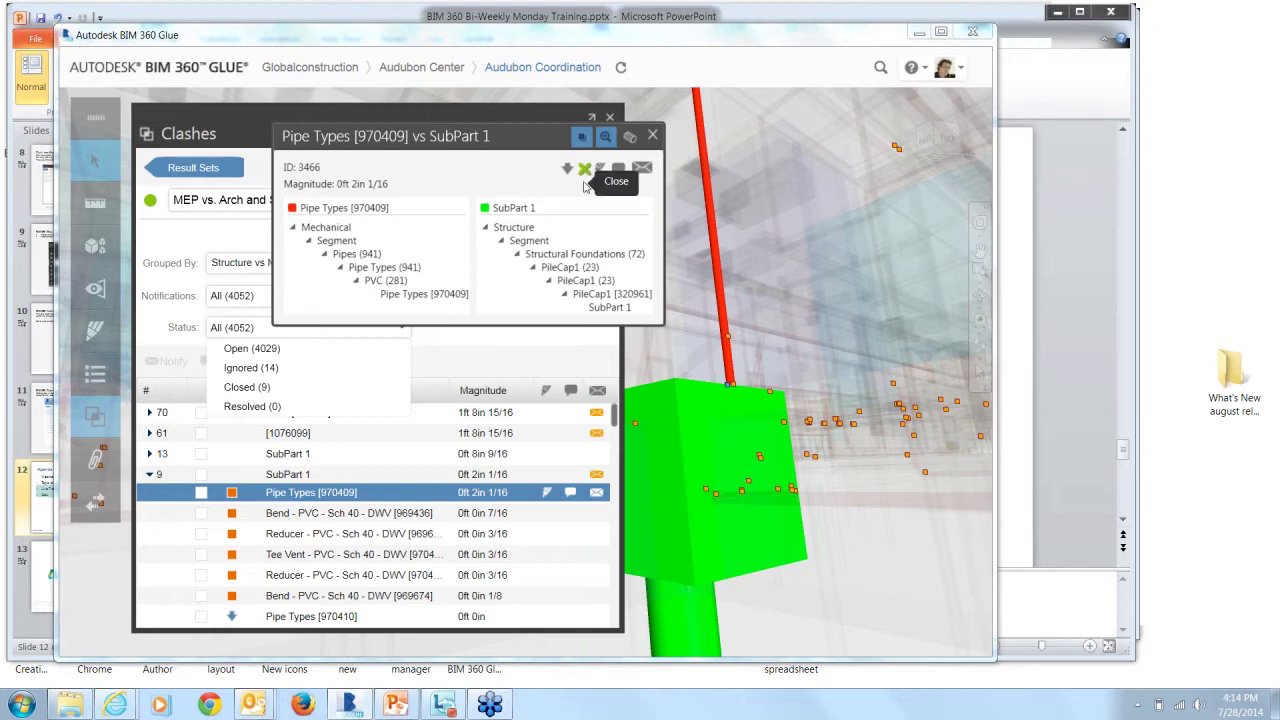
Start a markup and draw a circle around where the pipe hits the pile cap.
{"action": "left_click", "coordinate": [599, 170]}
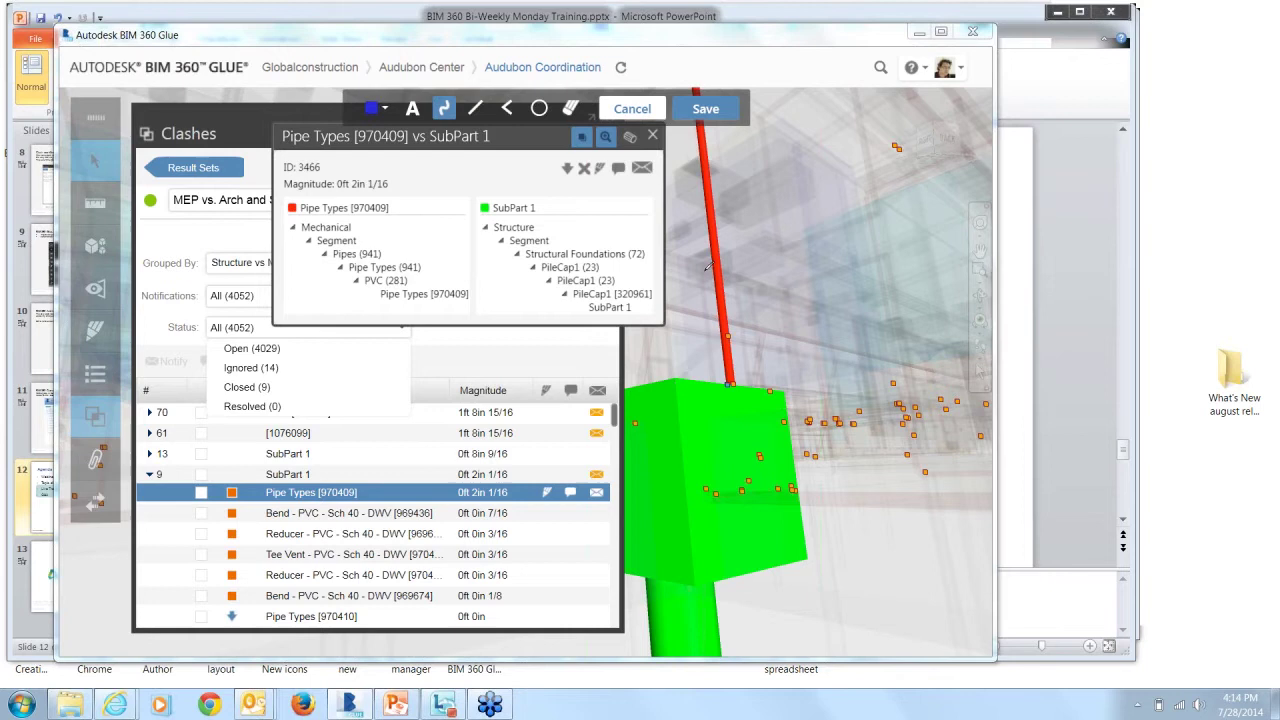
{"action": "left_click", "coordinate": [539, 108]}
{"action": "left_click_drag", "start_coordinate": [699, 343], "coordinate": [836, 472]}
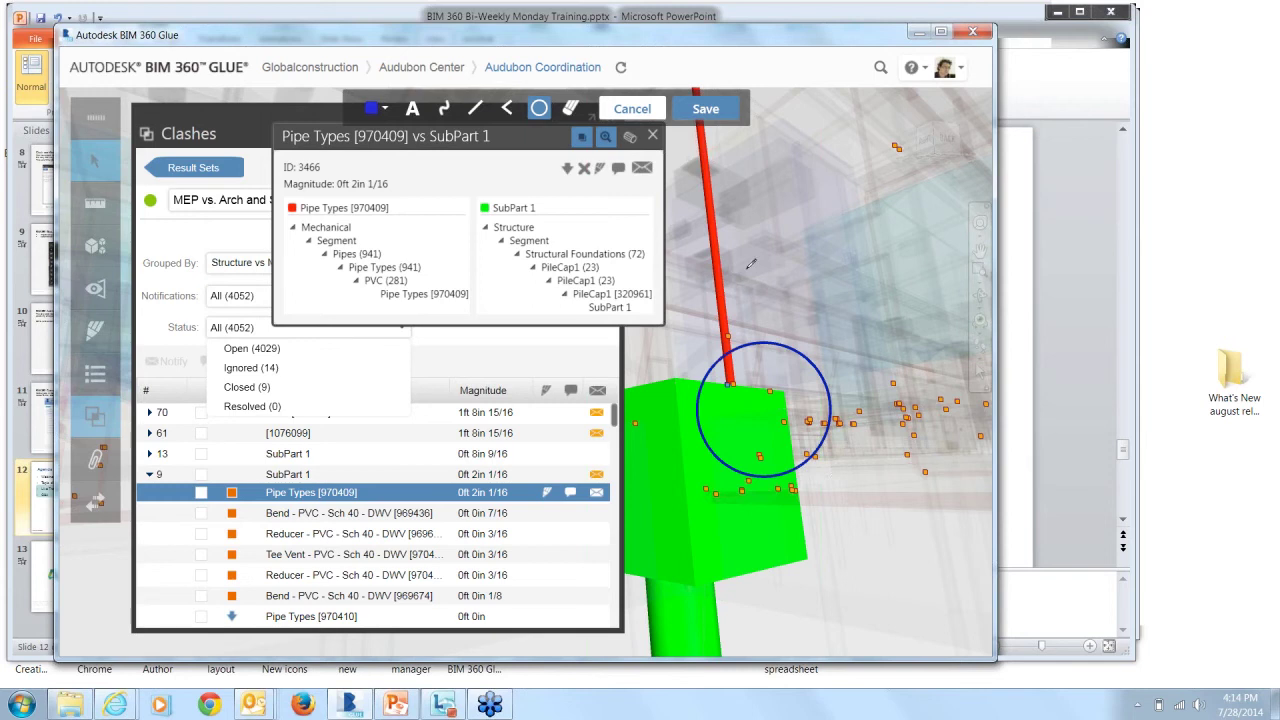
Add the text note "please address this" beside the circle and save the markup.
{"action": "left_click", "coordinate": [414, 112]}
{"action": "left_click", "coordinate": [771, 320]}
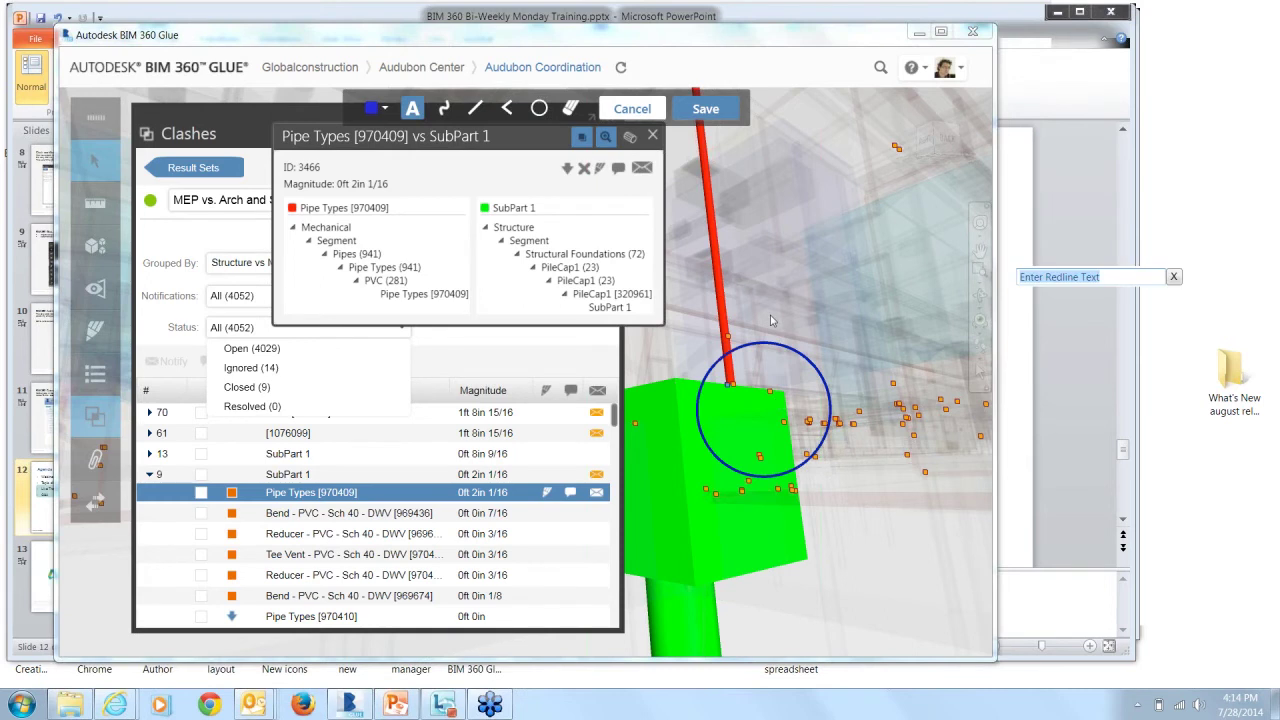
{"action": "type", "text": "pleas"}
{"action": "key", "text": "BackSpace"}
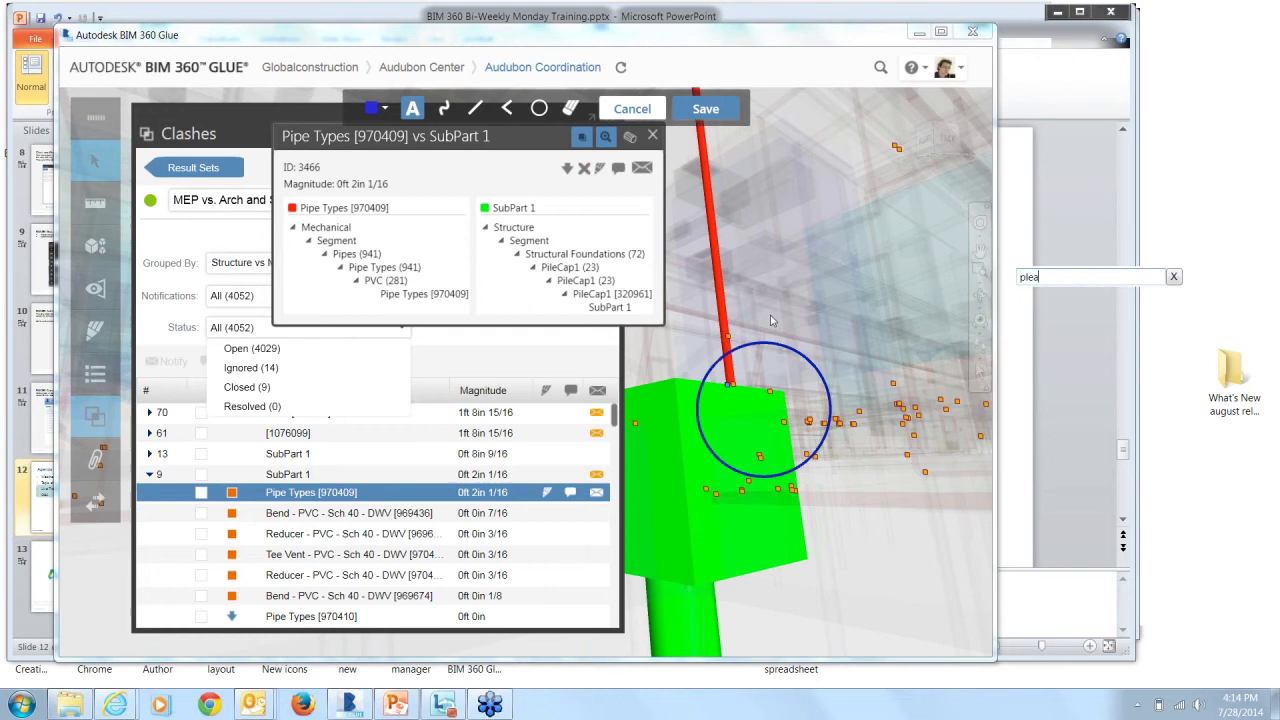
{"action": "type", "text": "se address this"}
{"action": "key", "text": "Return"}
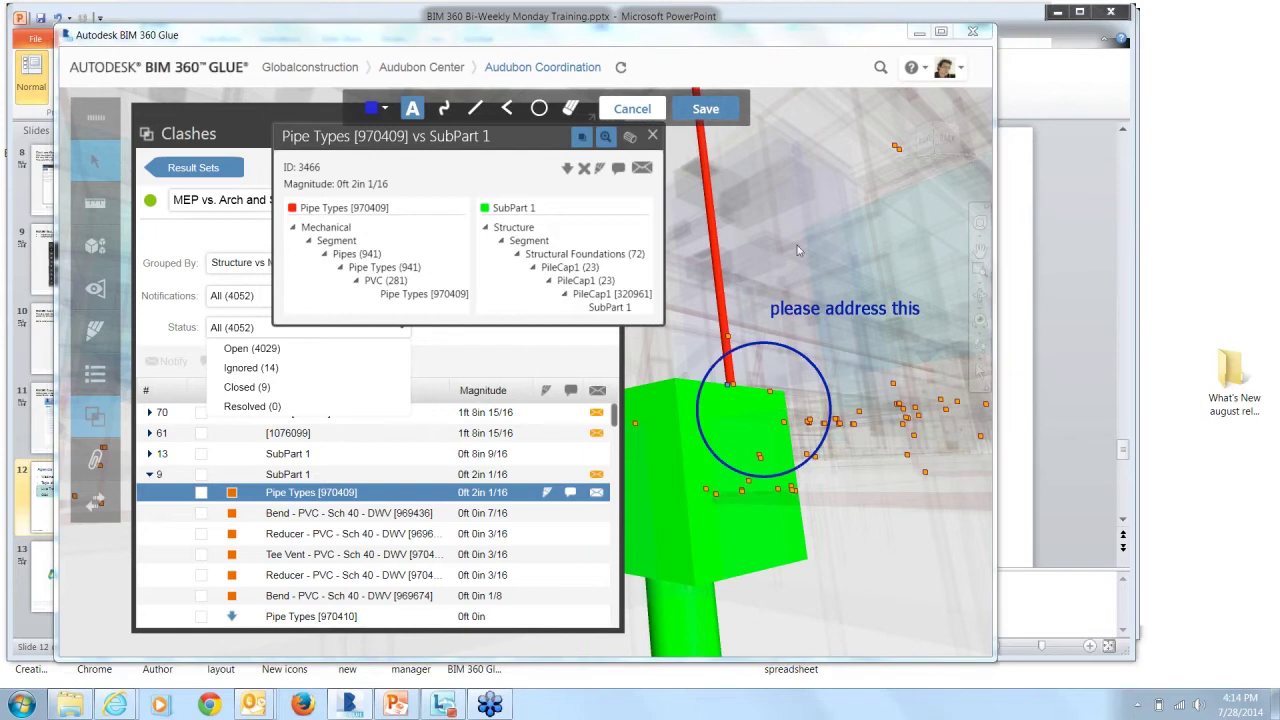
{"action": "key", "text": "Return"}
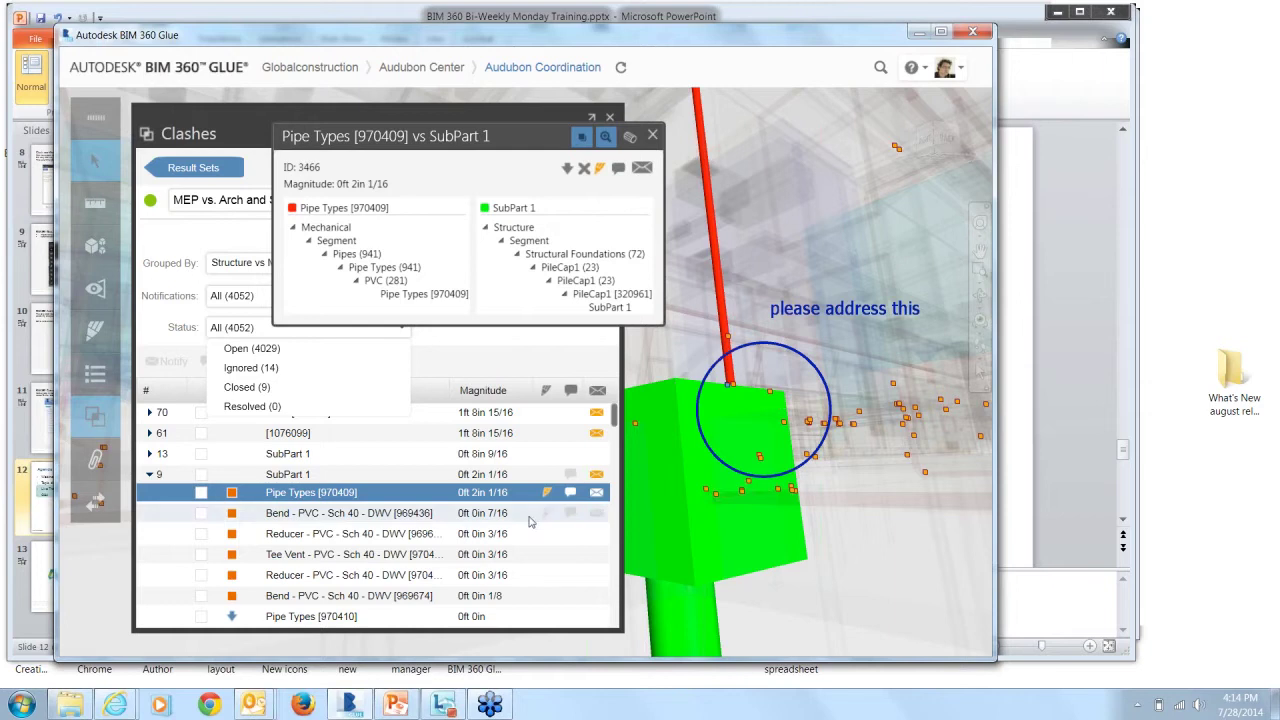
Move clash 3466's details window aside and close it.
{"action": "mouse_move", "coordinate": [548, 500]}
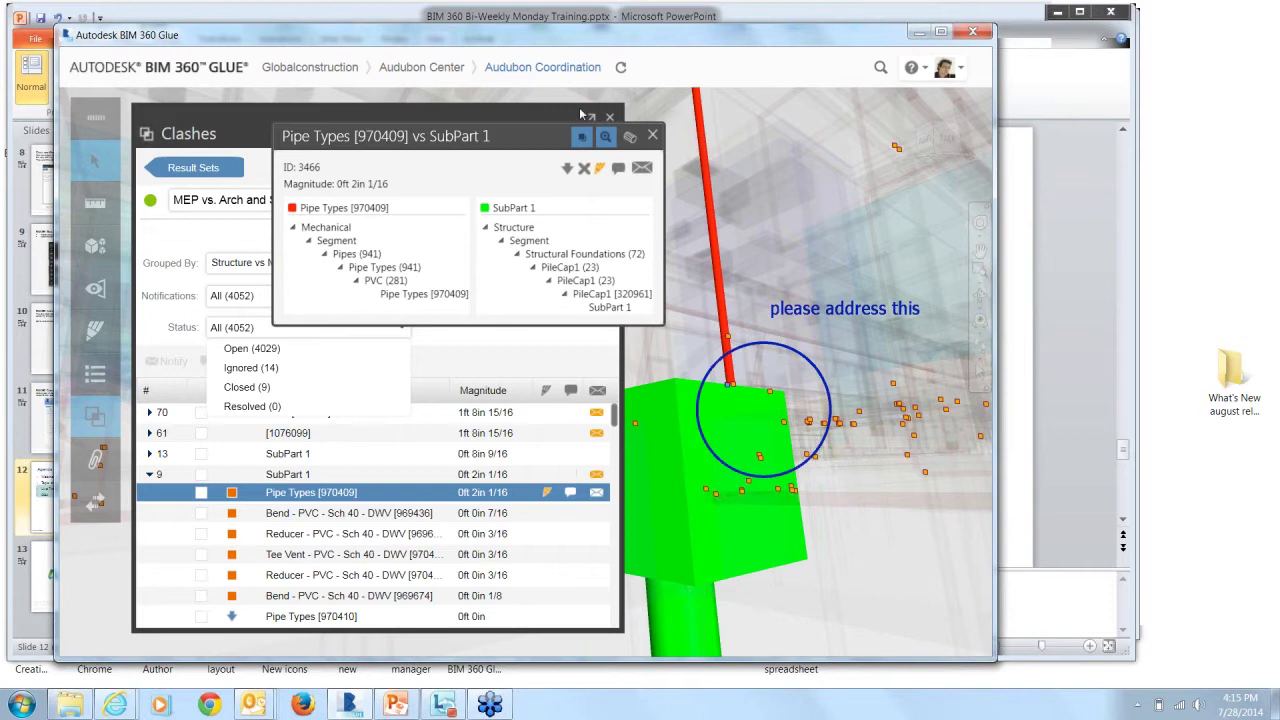
{"action": "left_click_drag", "start_coordinate": [534, 141], "coordinate": [777, 126]}
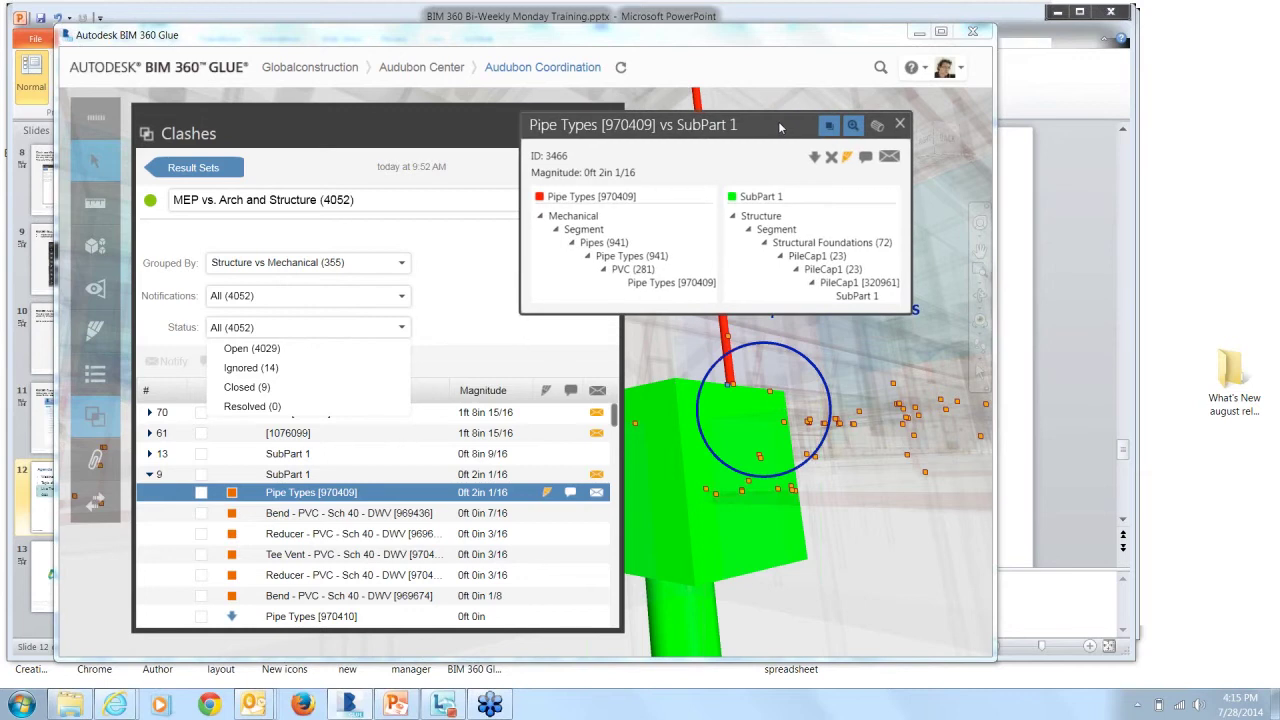
{"action": "left_click", "coordinate": [901, 124]}
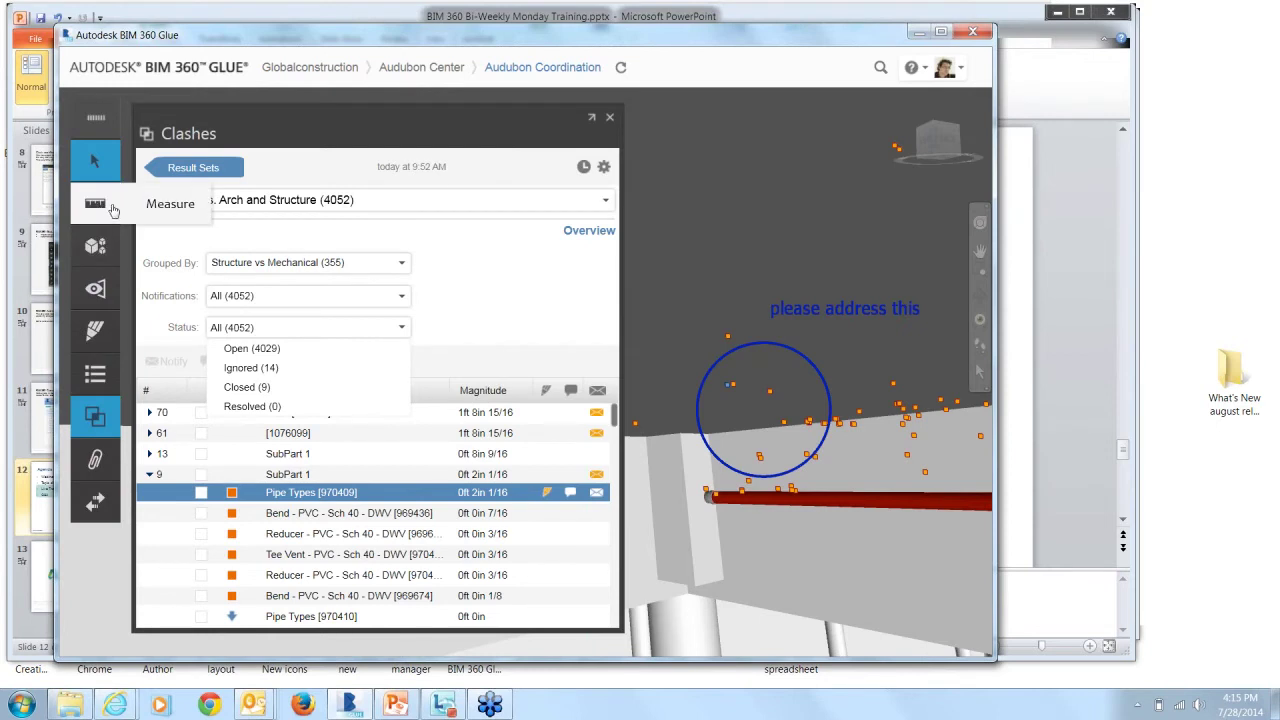
Measure point to point down to the red pipe, reading 1ft 3in 1/8.
{"action": "left_click", "coordinate": [113, 208]}
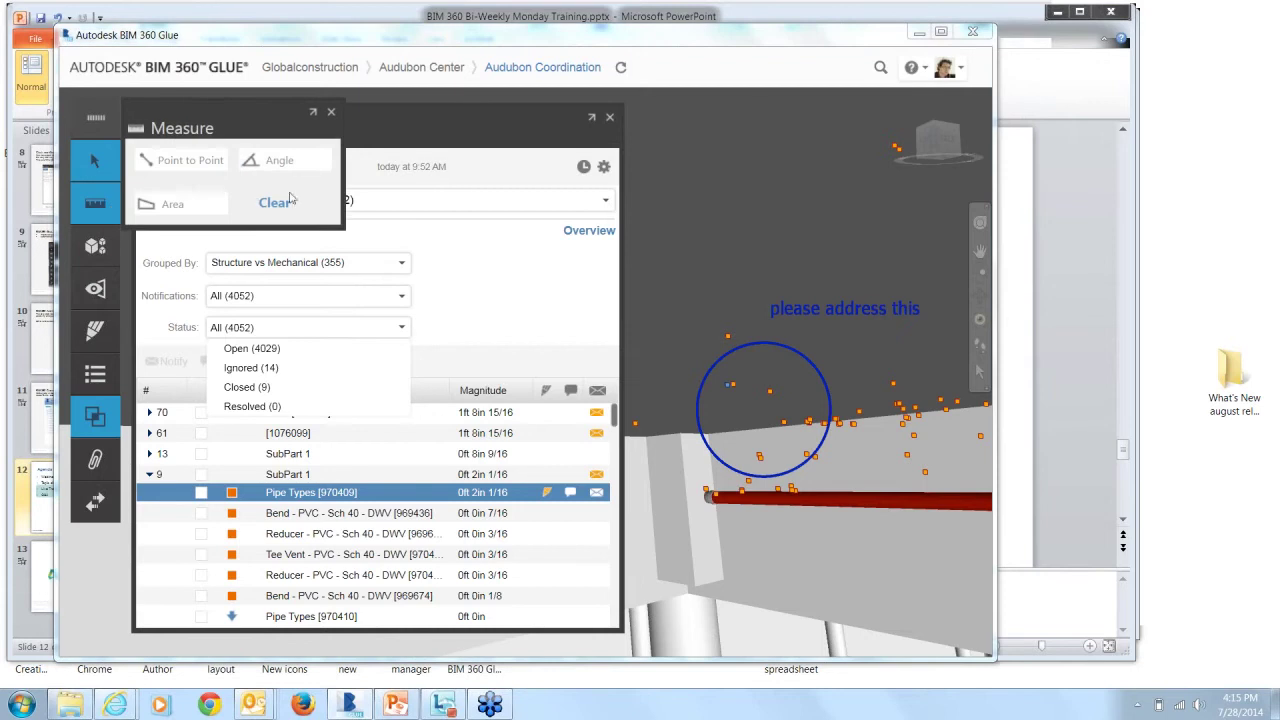
{"action": "left_click", "coordinate": [609, 117]}
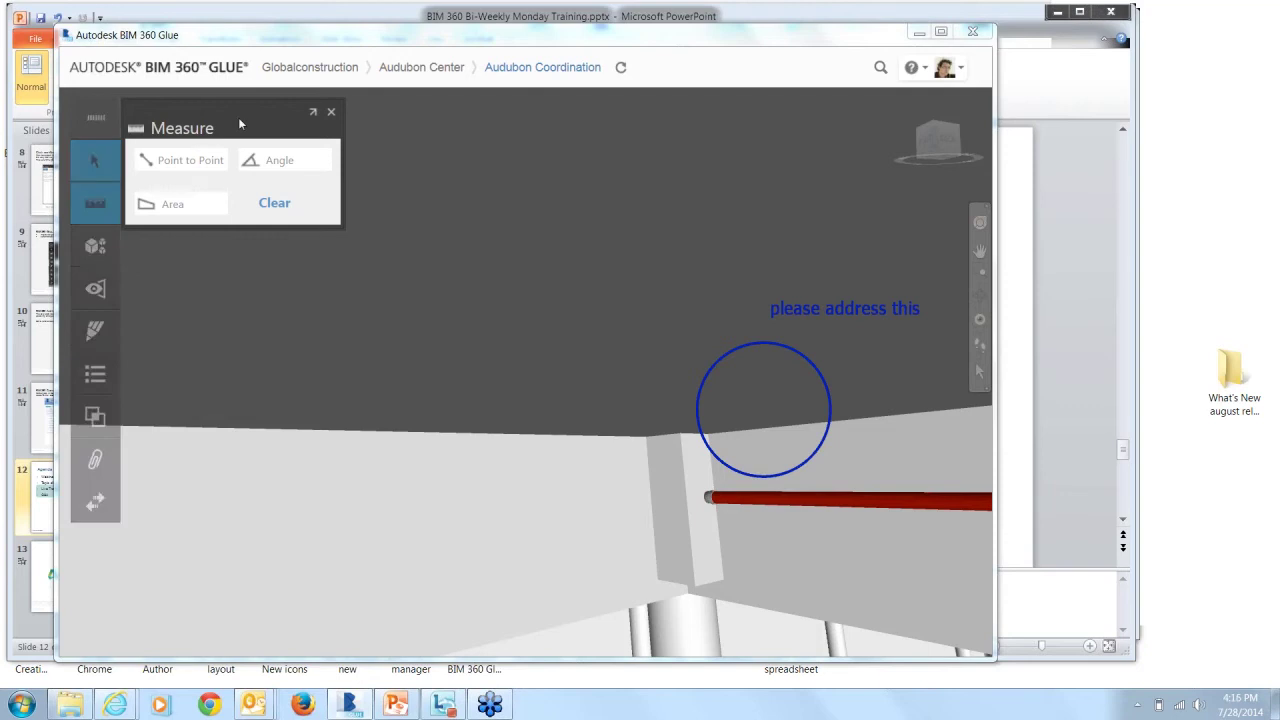
{"action": "left_click", "coordinate": [205, 162]}
{"action": "left_click", "coordinate": [617, 436]}
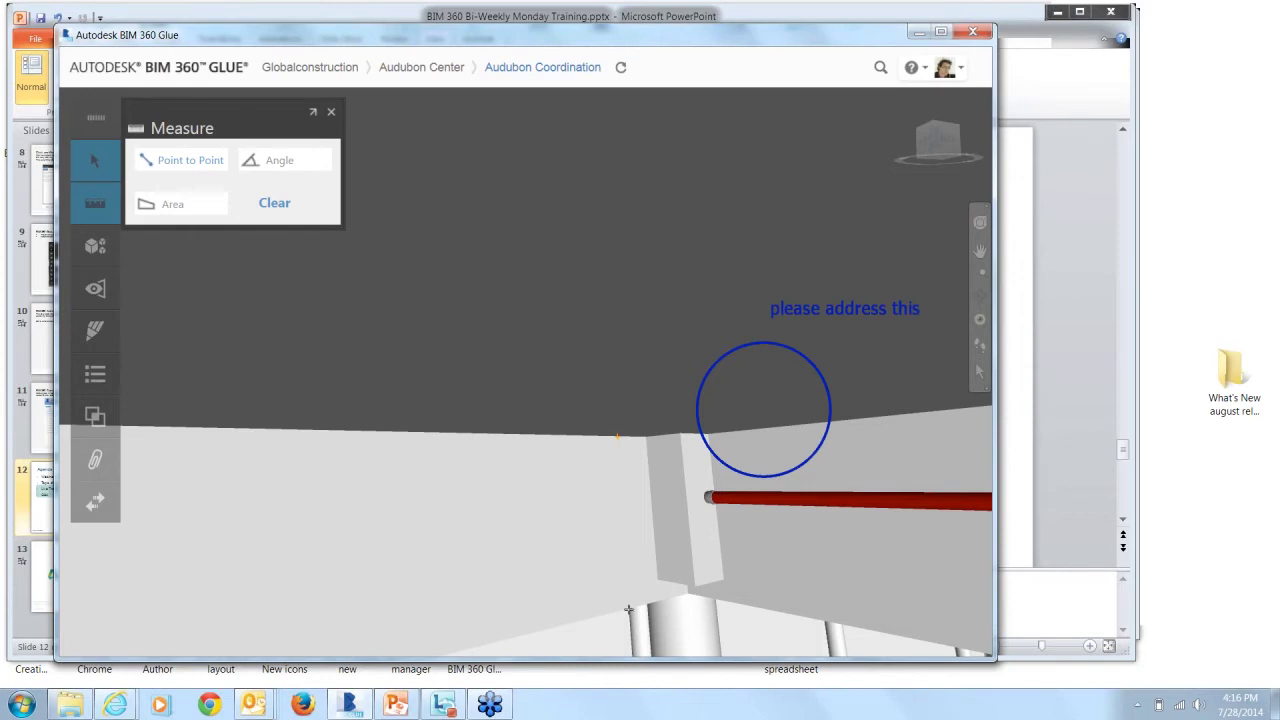
{"action": "left_click", "coordinate": [818, 590]}
{"action": "left_click", "coordinate": [818, 506]}
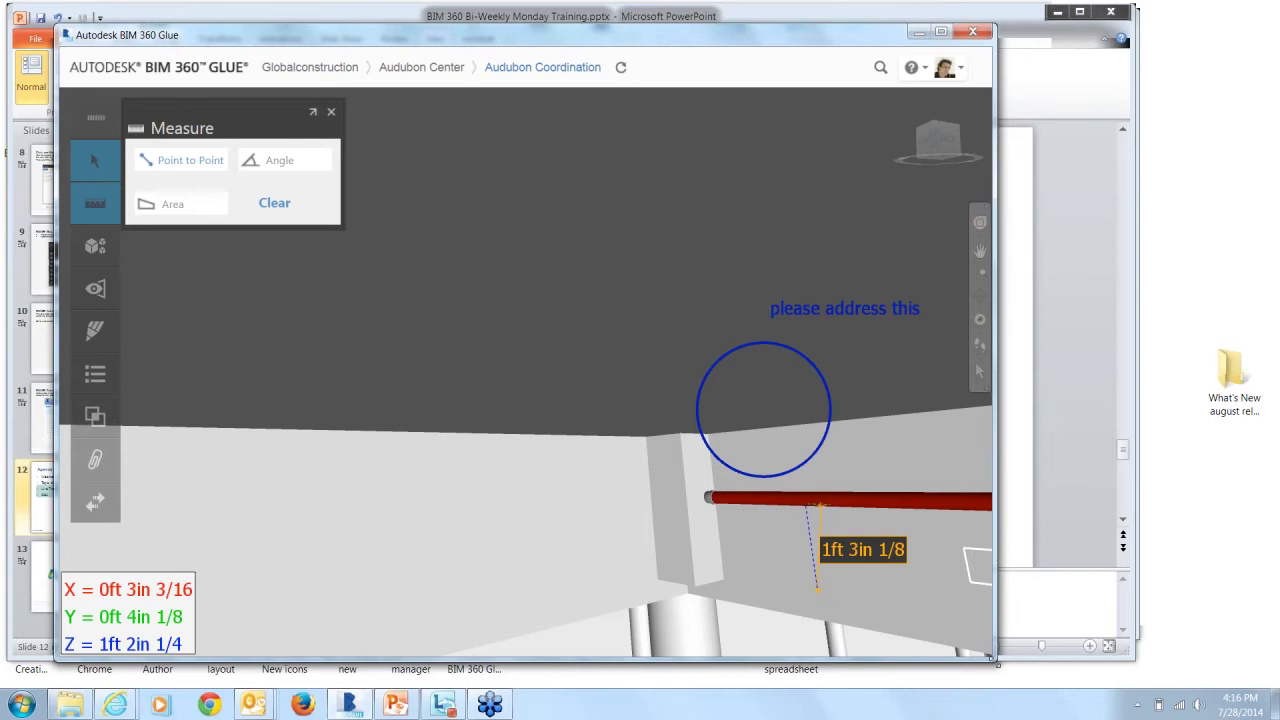
Enlarge the Glue window and zoom into the pipe end and its measurement.
{"action": "left_click_drag", "start_coordinate": [1015, 667], "coordinate": [1055, 675]}
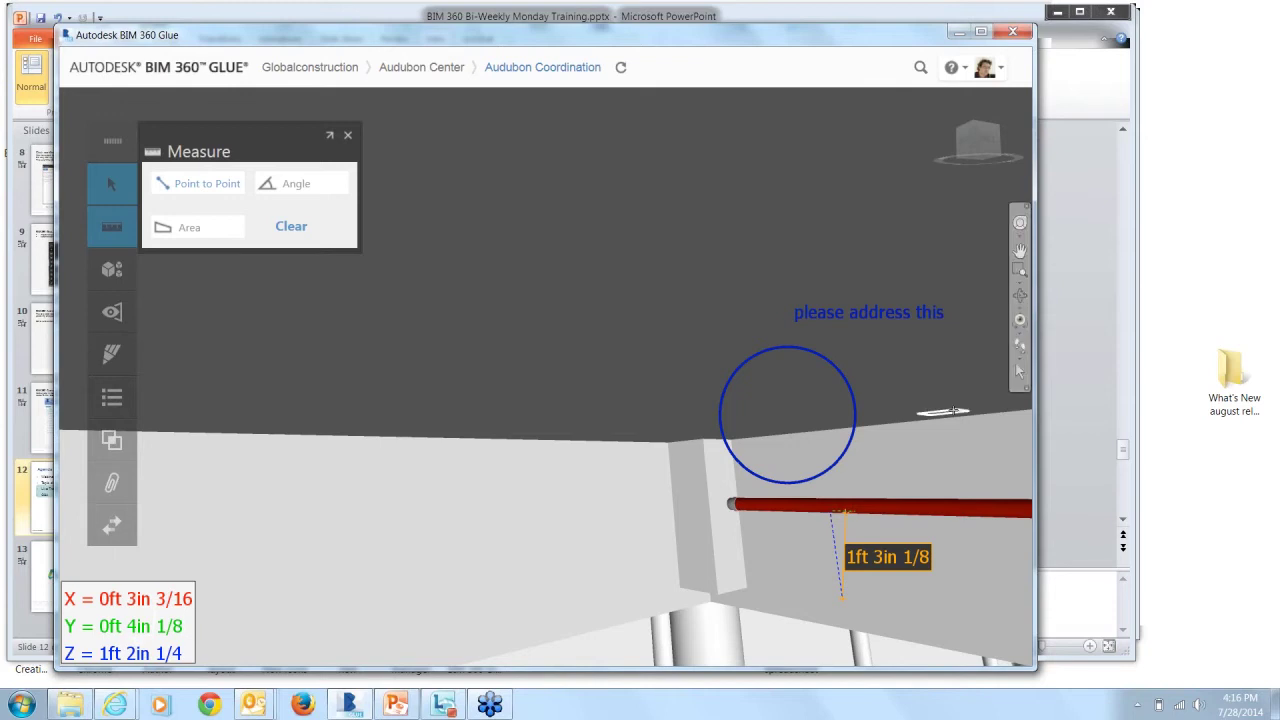
{"action": "left_click", "coordinate": [1020, 270]}
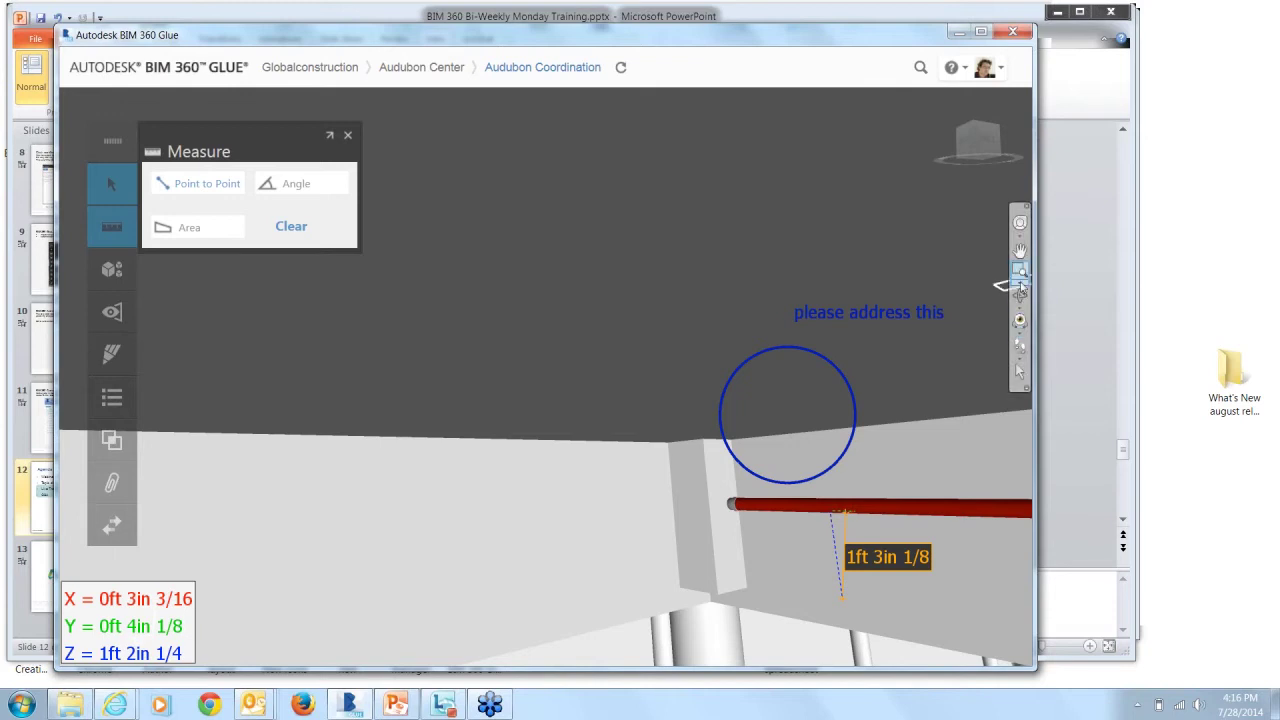
{"action": "left_click_drag", "start_coordinate": [742, 434], "coordinate": [977, 627]}
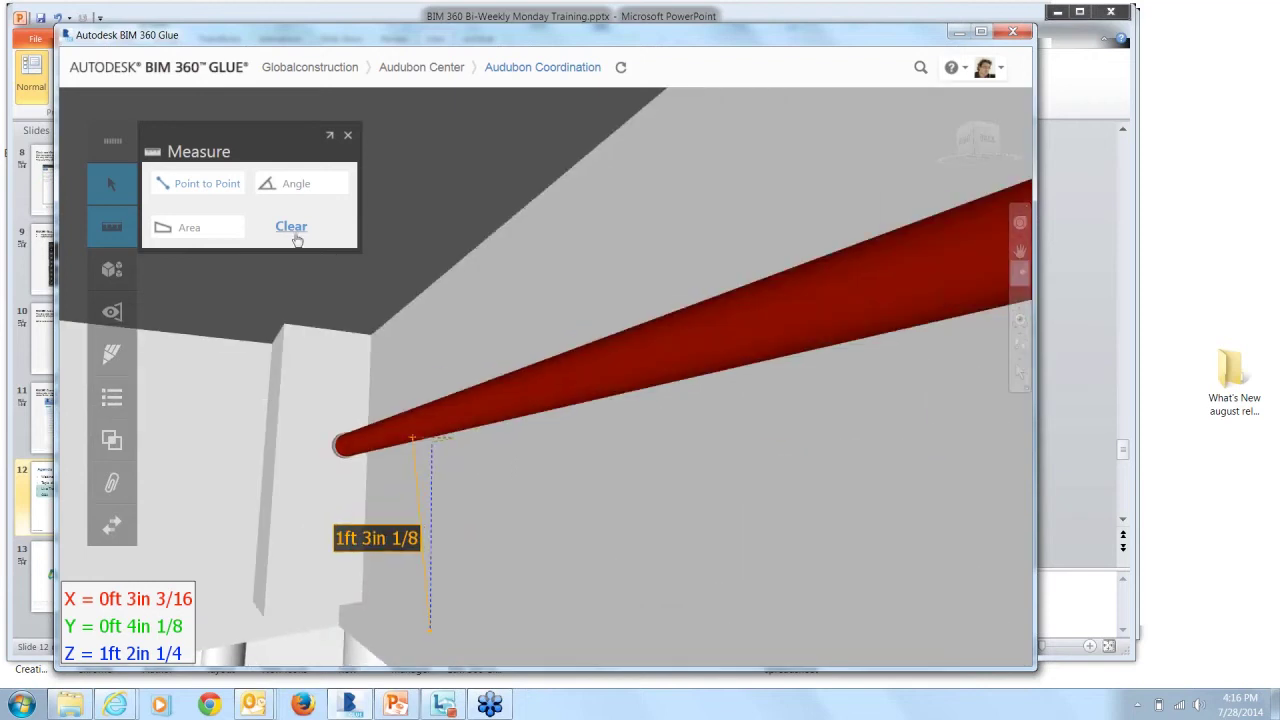
Clear the old measurement and re-measure point to point from the column top to its base.
{"action": "left_click", "coordinate": [290, 230]}
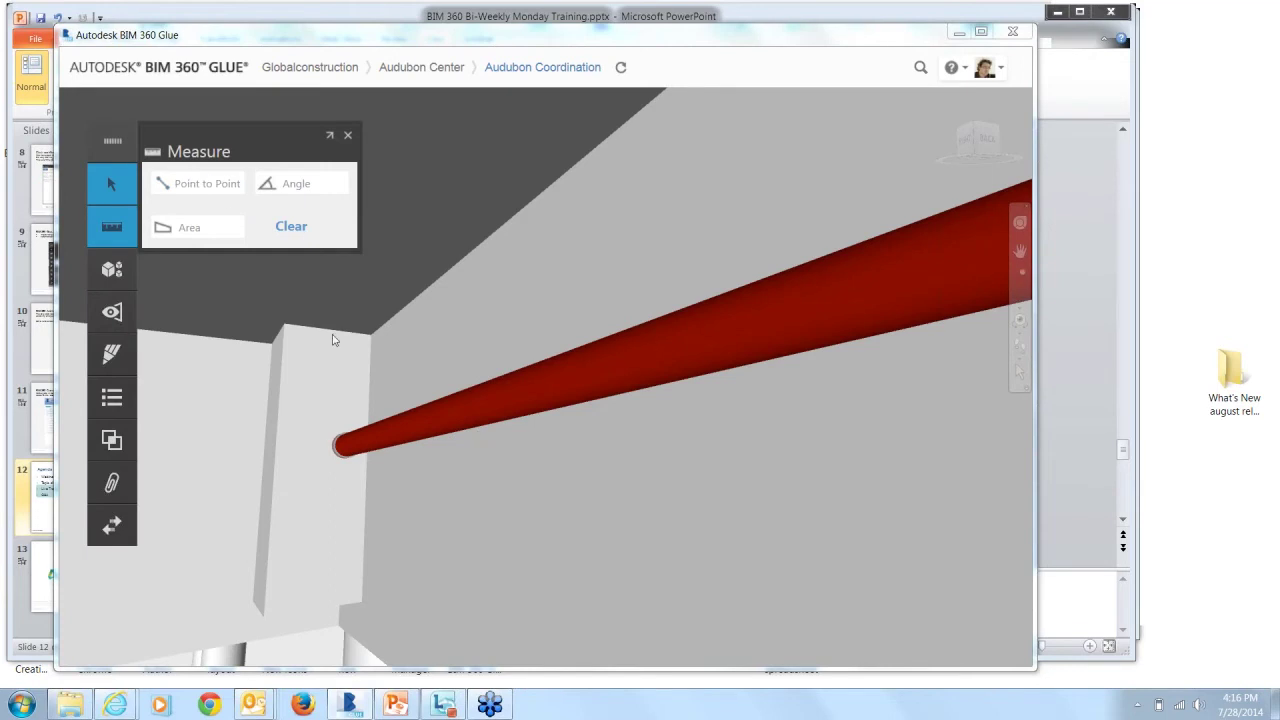
{"action": "left_click", "coordinate": [220, 188]}
{"action": "left_click", "coordinate": [330, 328]}
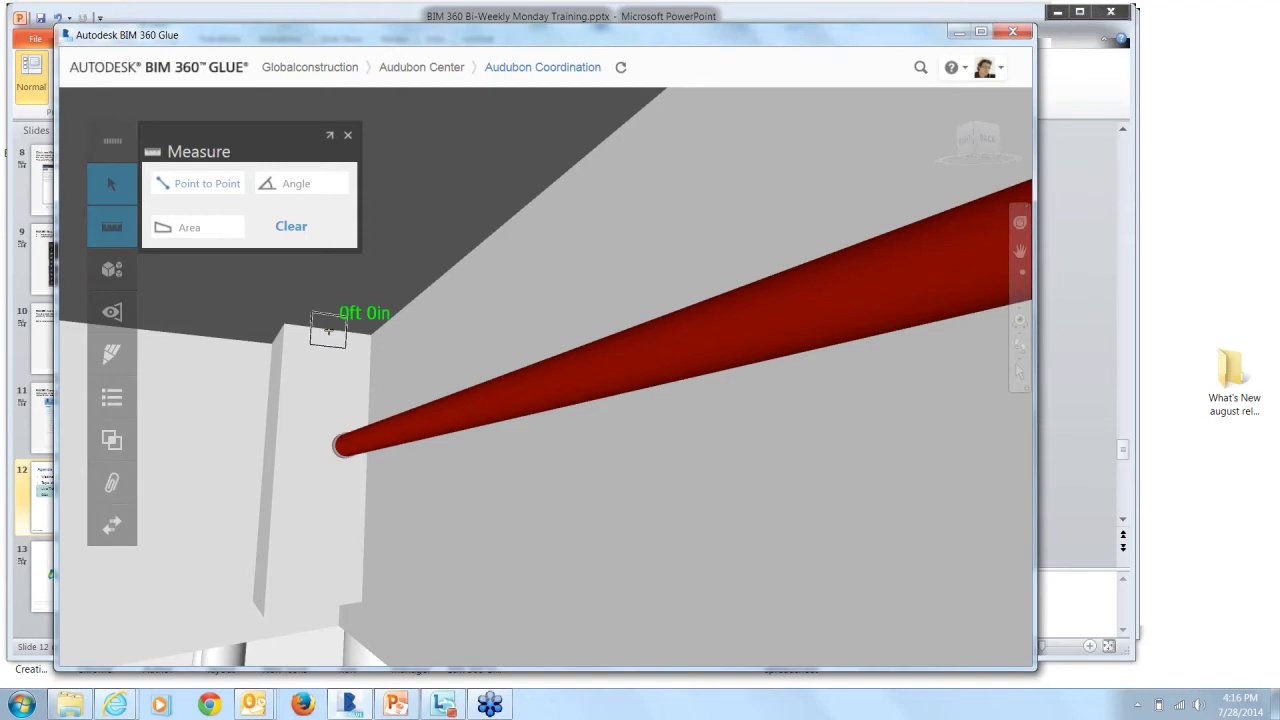
{"action": "left_click", "coordinate": [314, 628]}
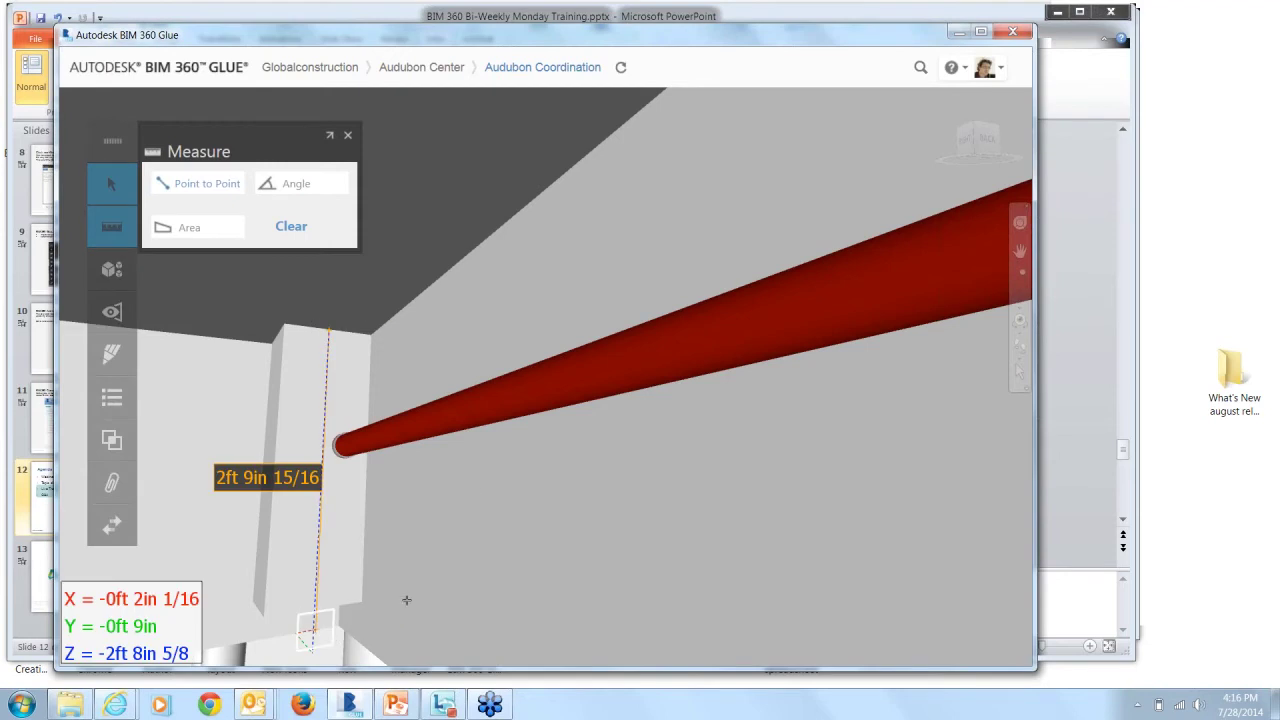
Measure 4ft 10in 1/8 from the red pipe to the wall base, orbiting to inspect it.
{"action": "left_click", "coordinate": [653, 324]}
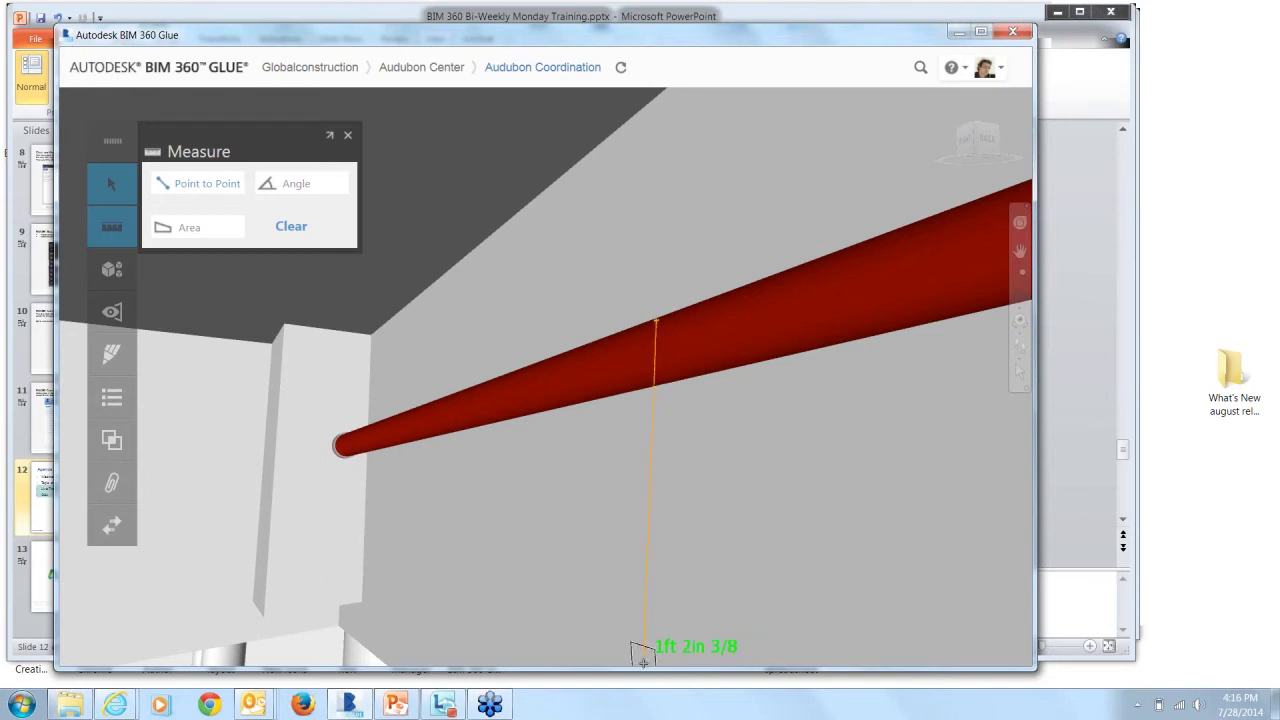
{"action": "left_click", "coordinate": [340, 621]}
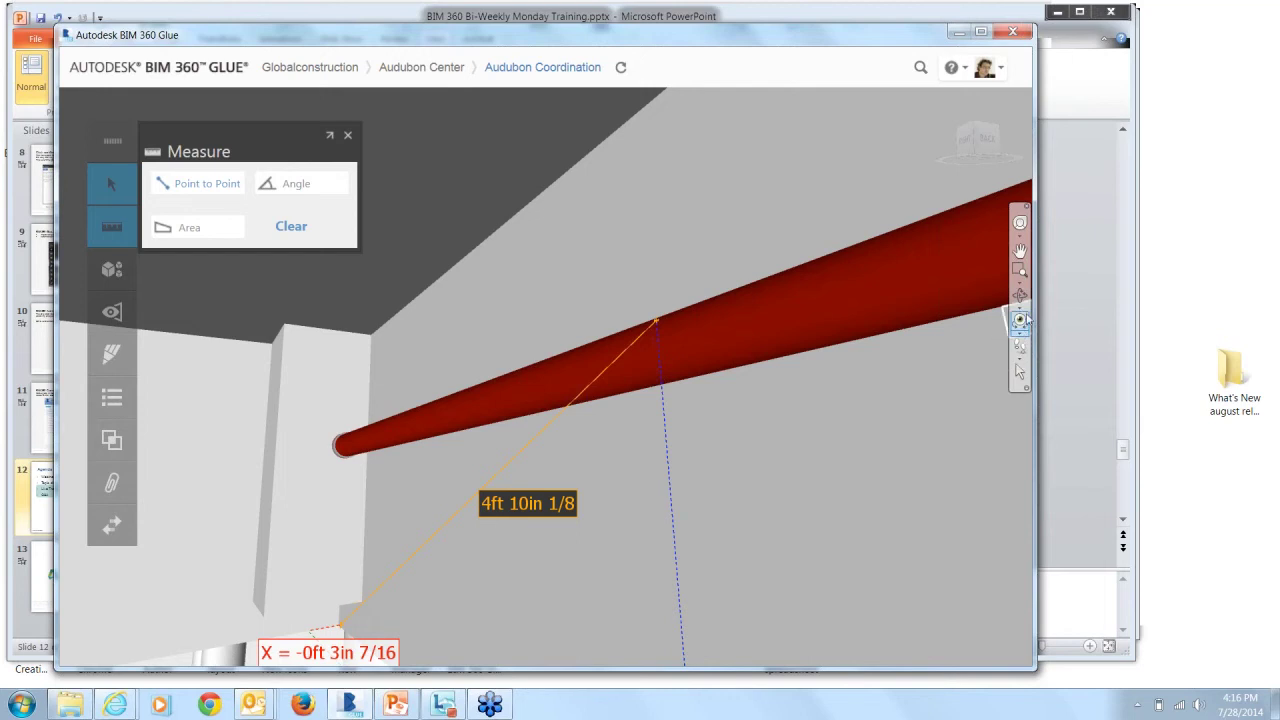
{"action": "mouse_move", "coordinate": [751, 457]}
{"action": "left_mouse_down"}
{"action": "mouse_move", "coordinate": [794, 491]}
{"action": "mouse_move", "coordinate": [795, 524]}
{"action": "left_mouse_up"}
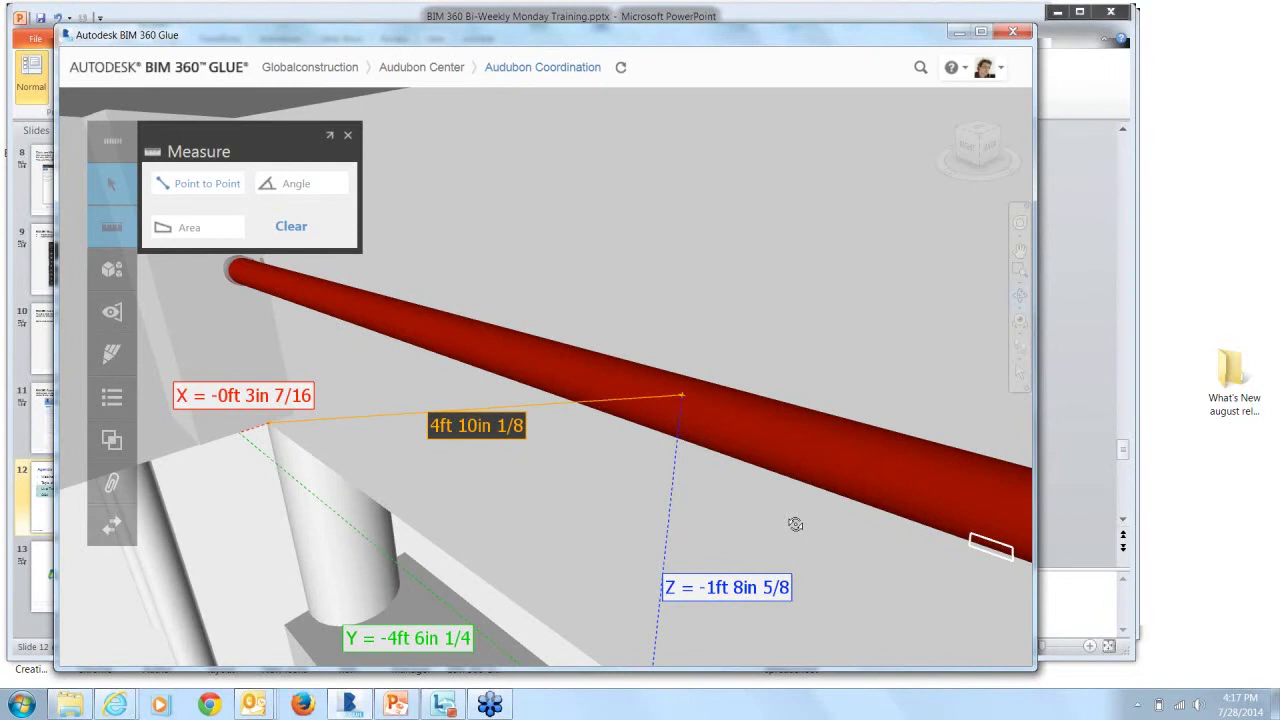
{"action": "mouse_move", "coordinate": [795, 524]}
{"action": "left_mouse_down"}
{"action": "mouse_move", "coordinate": [800, 503]}
{"action": "mouse_move", "coordinate": [808, 517]}
{"action": "mouse_move", "coordinate": [808, 471]}
{"action": "mouse_move", "coordinate": [809, 493]}
{"action": "left_mouse_up"}
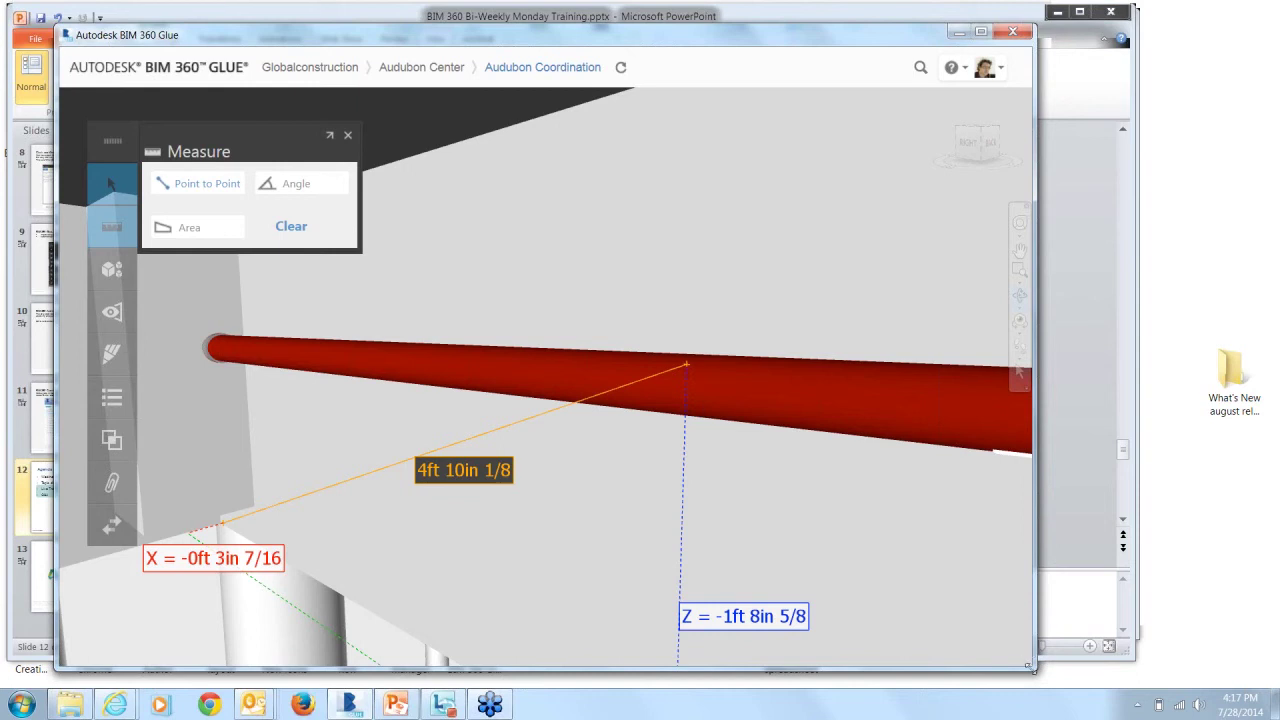
{"action": "left_click_drag", "start_coordinate": [1060, 673], "coordinate": [1072, 668]}
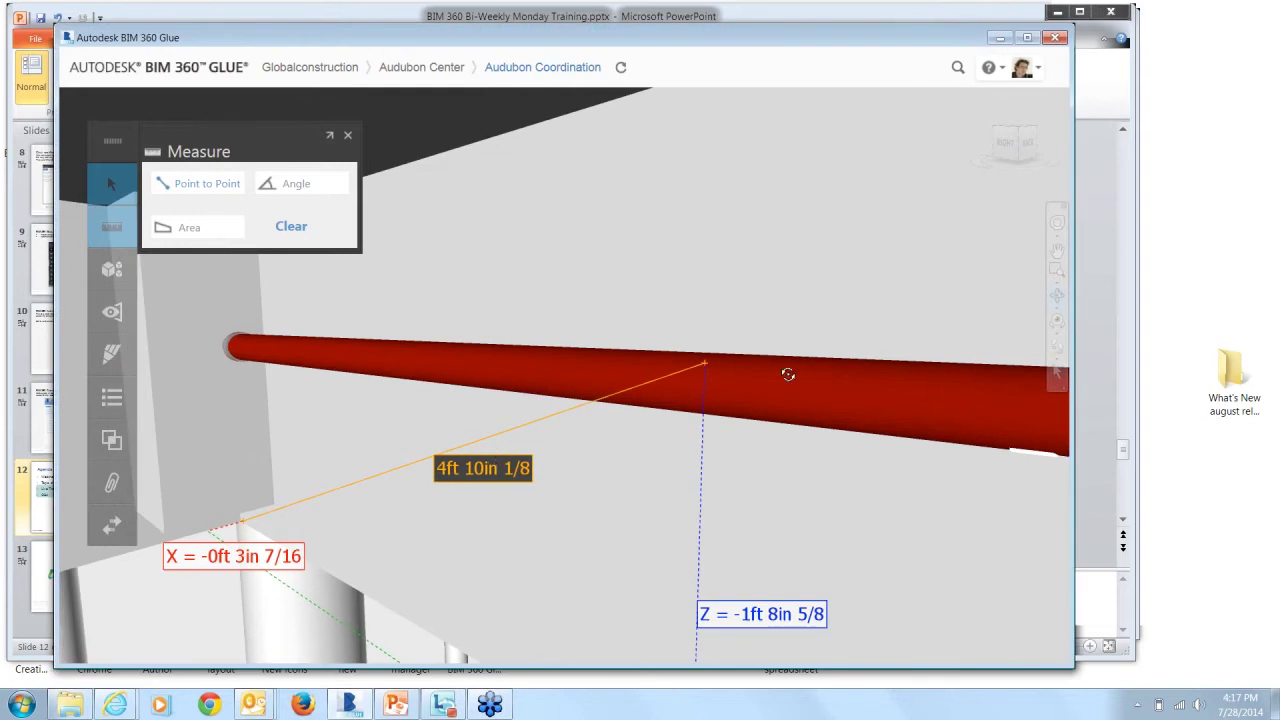
Confirm feet-and-inches units with 1/16 fractional precision in Options > Advanced and save.
{"action": "left_click", "coordinate": [1025, 67]}
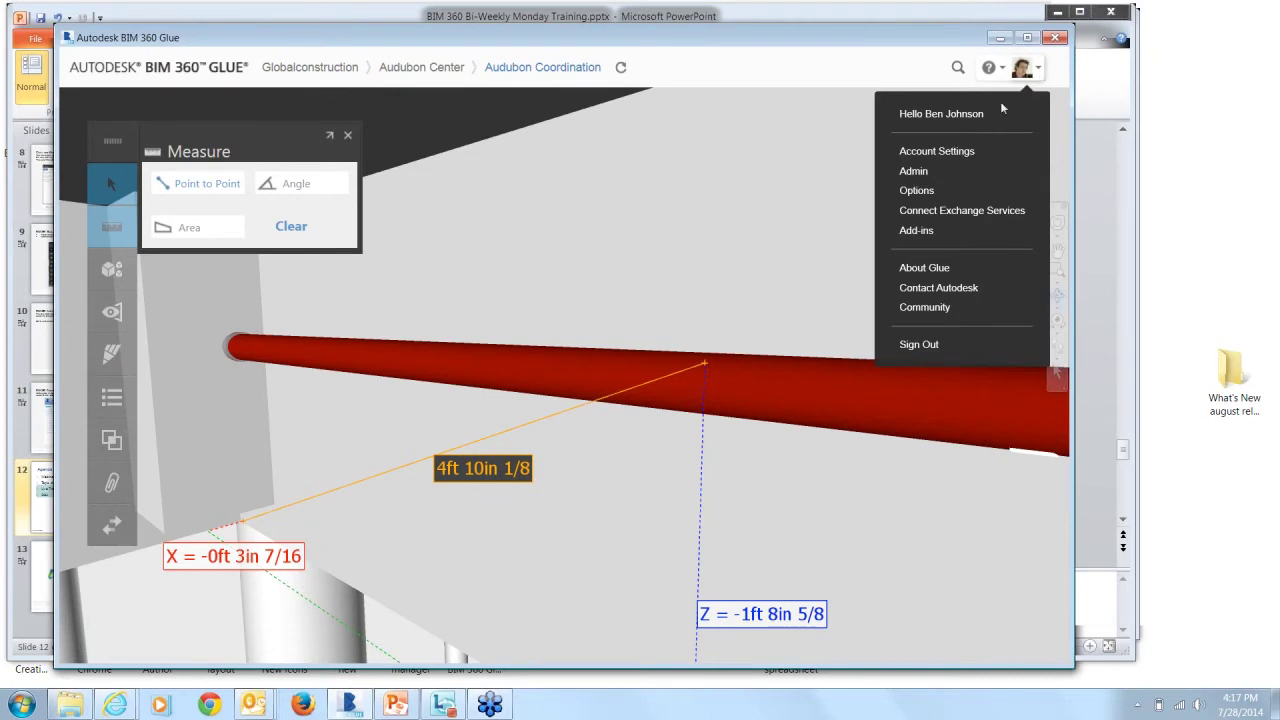
{"action": "left_click", "coordinate": [950, 195]}
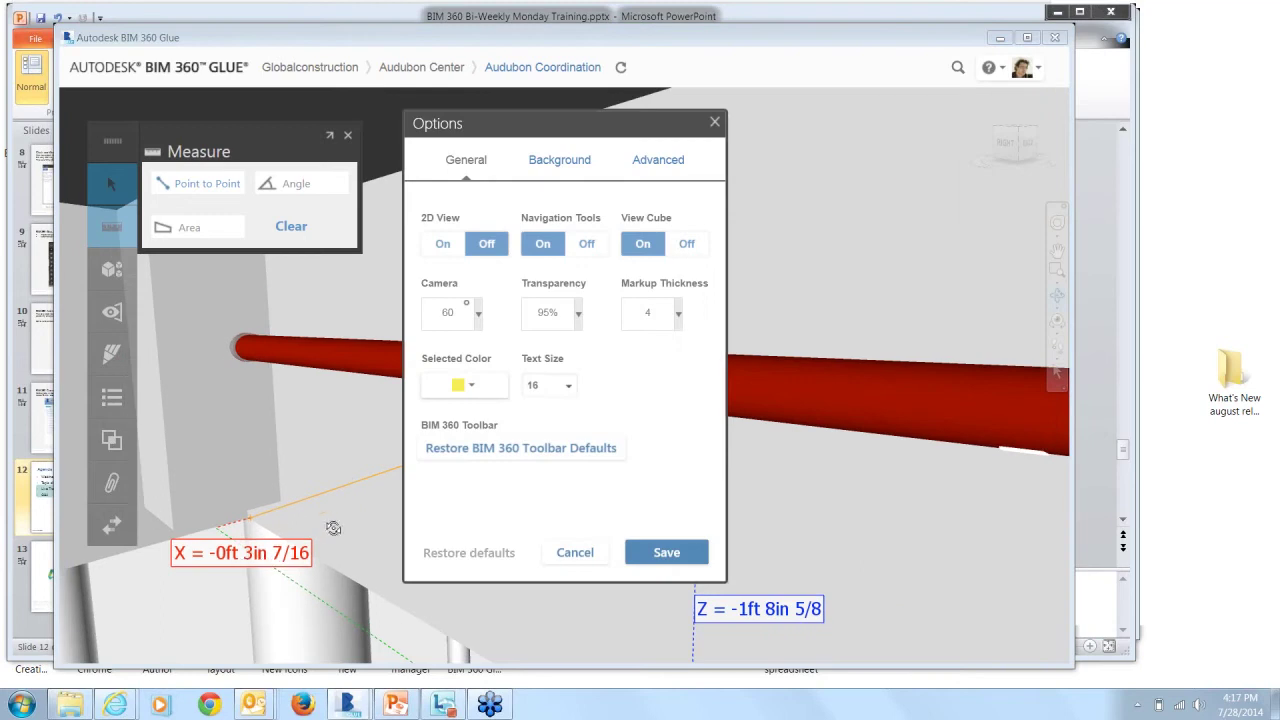
{"action": "left_click", "coordinate": [659, 164]}
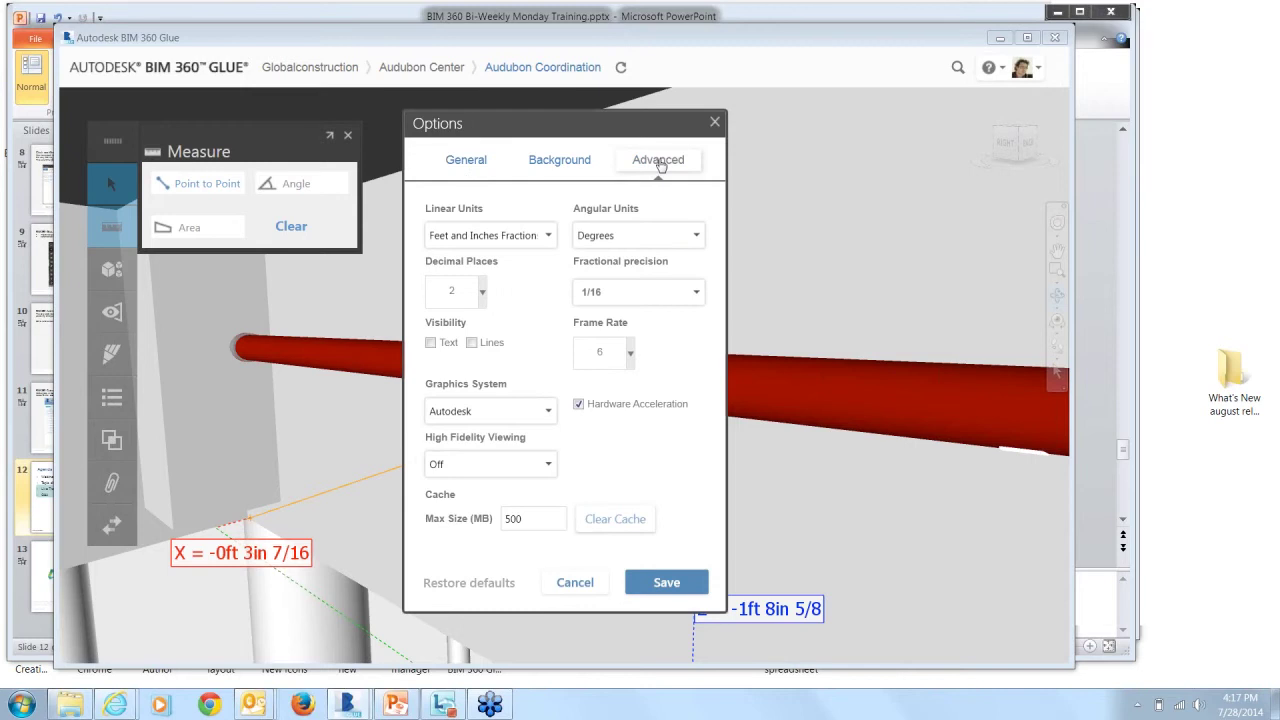
{"action": "left_click", "coordinate": [1022, 67]}
{"action": "left_click", "coordinate": [695, 294]}
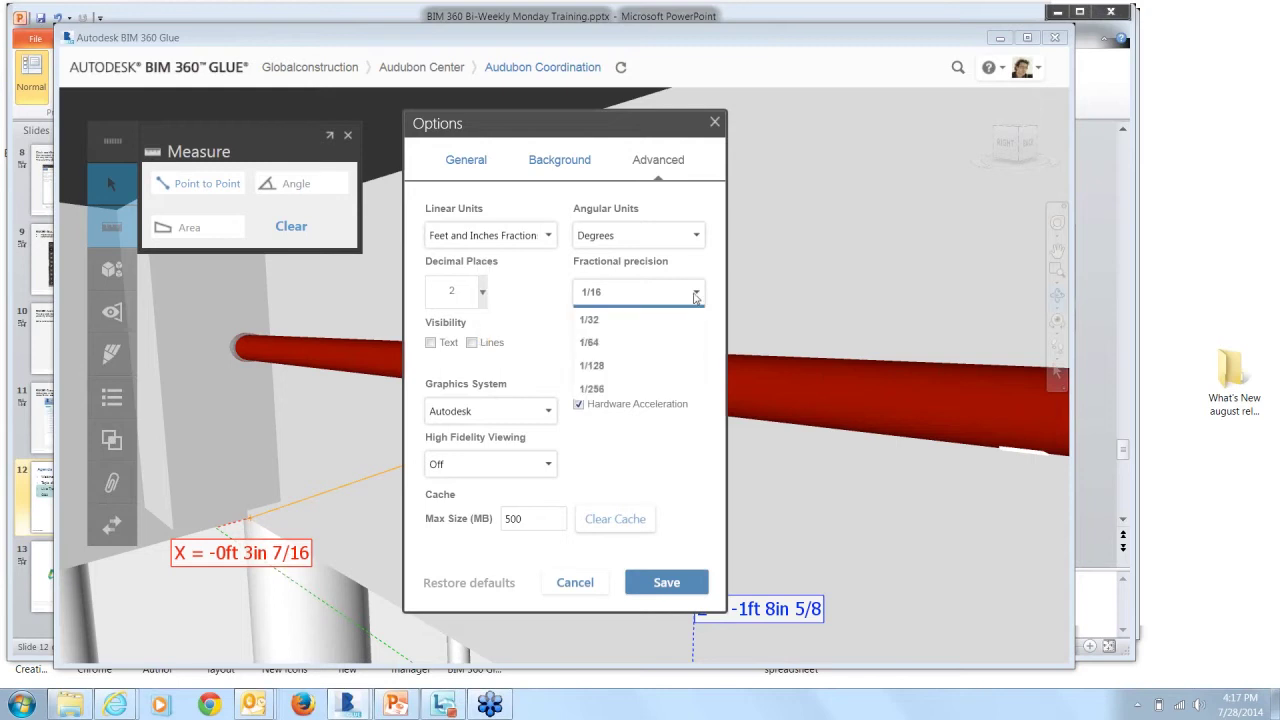
{"action": "left_click", "coordinate": [528, 280]}
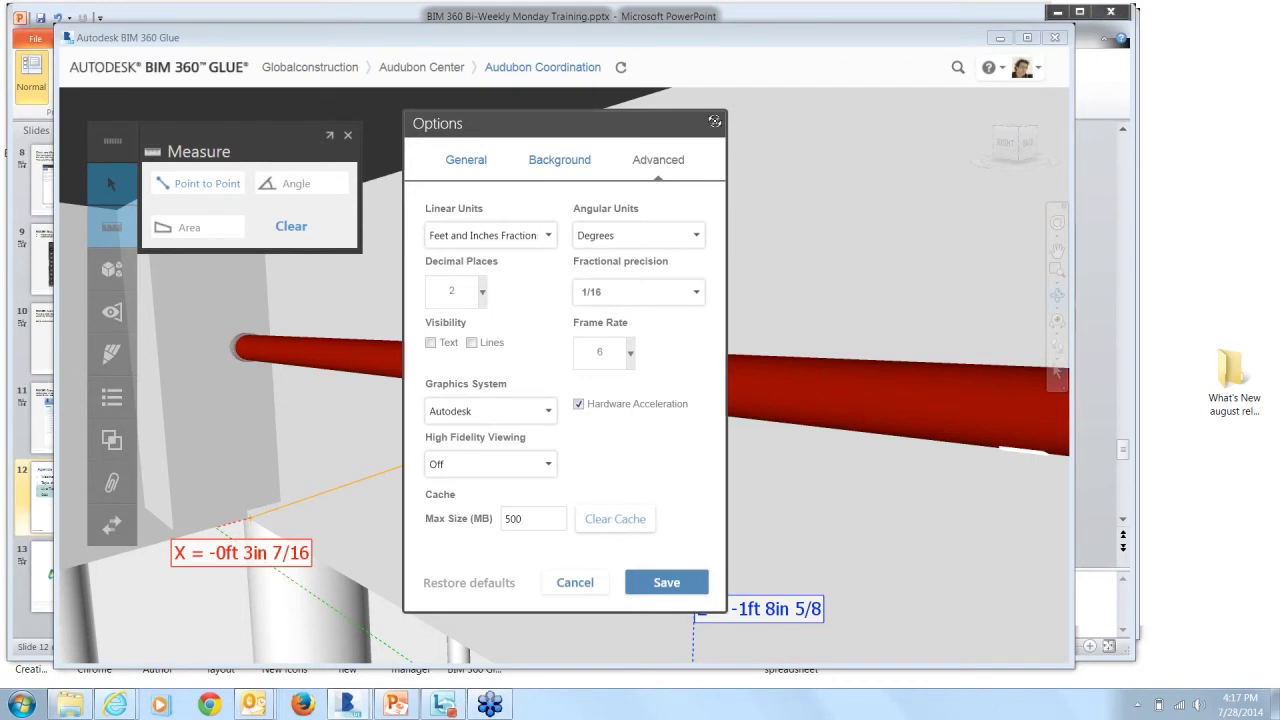
{"action": "left_click", "coordinate": [715, 123]}
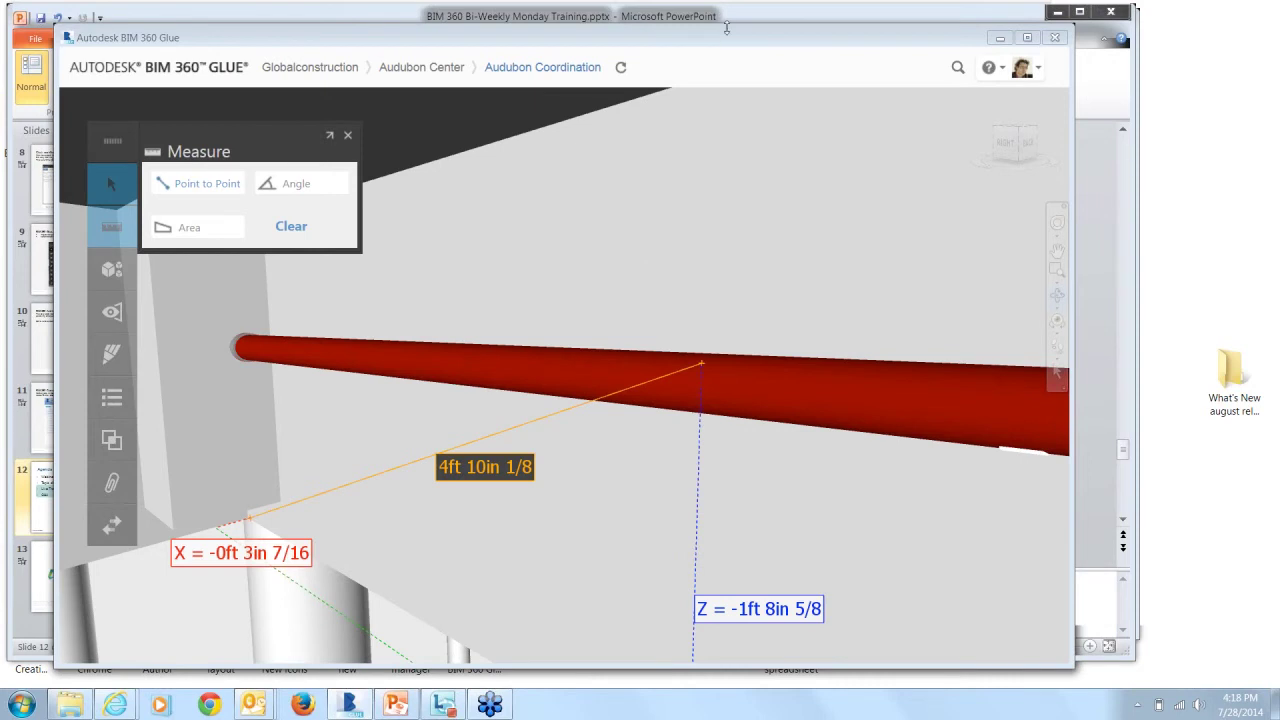
{"action": "left_click_drag", "start_coordinate": [718, 40], "coordinate": [702, 34]}
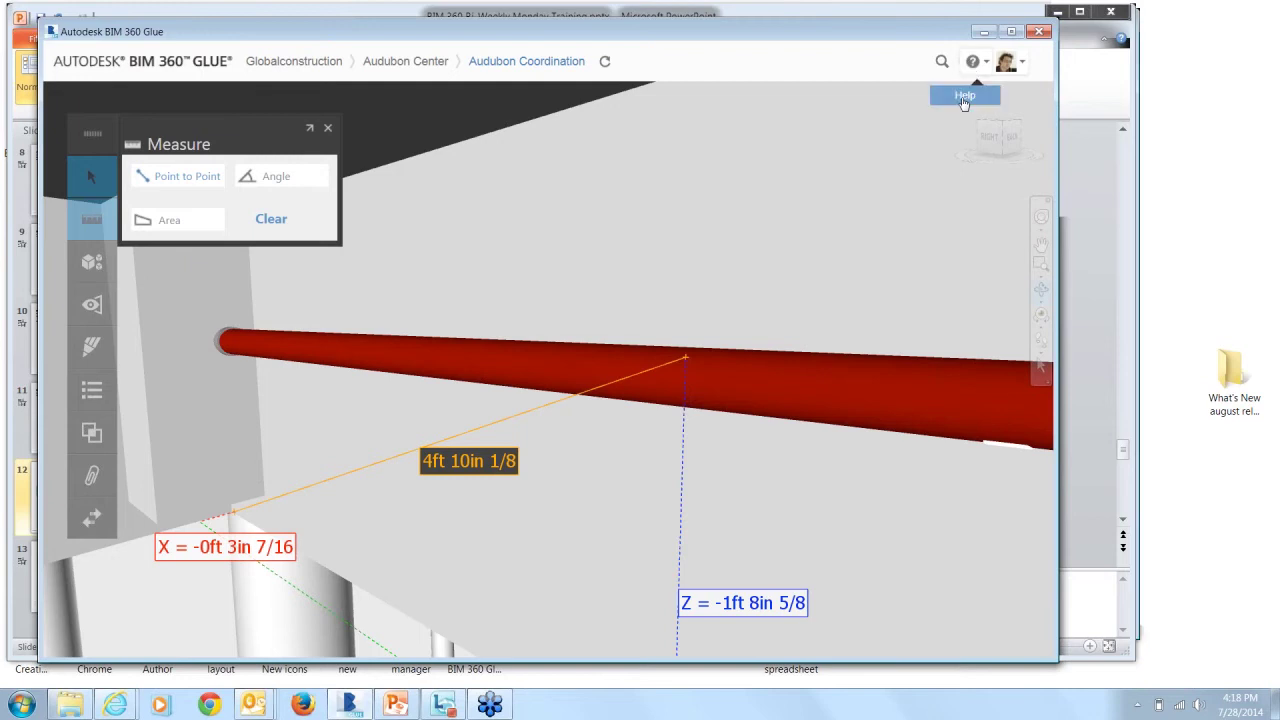
Open the BIM 360 Glue help and follow its Get Social support link to the community forums.
{"action": "left_click", "coordinate": [963, 97]}
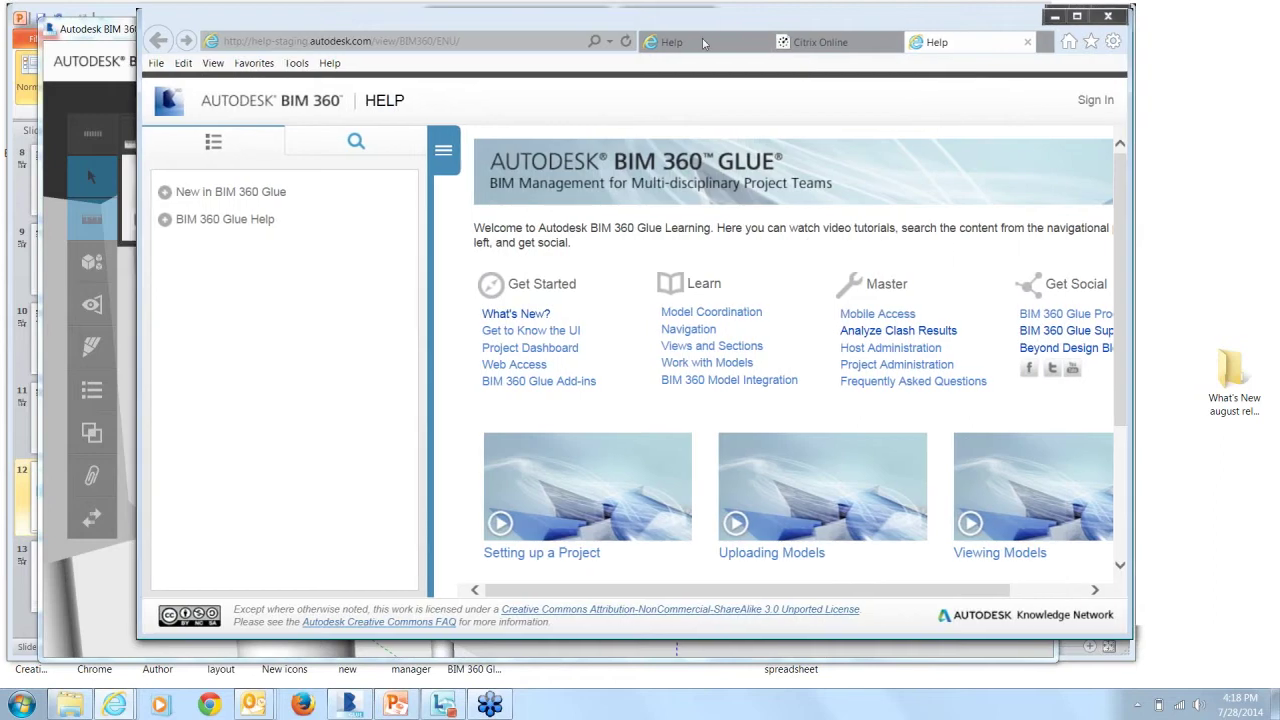
{"action": "left_click_drag", "start_coordinate": [702, 38], "coordinate": [584, 47]}
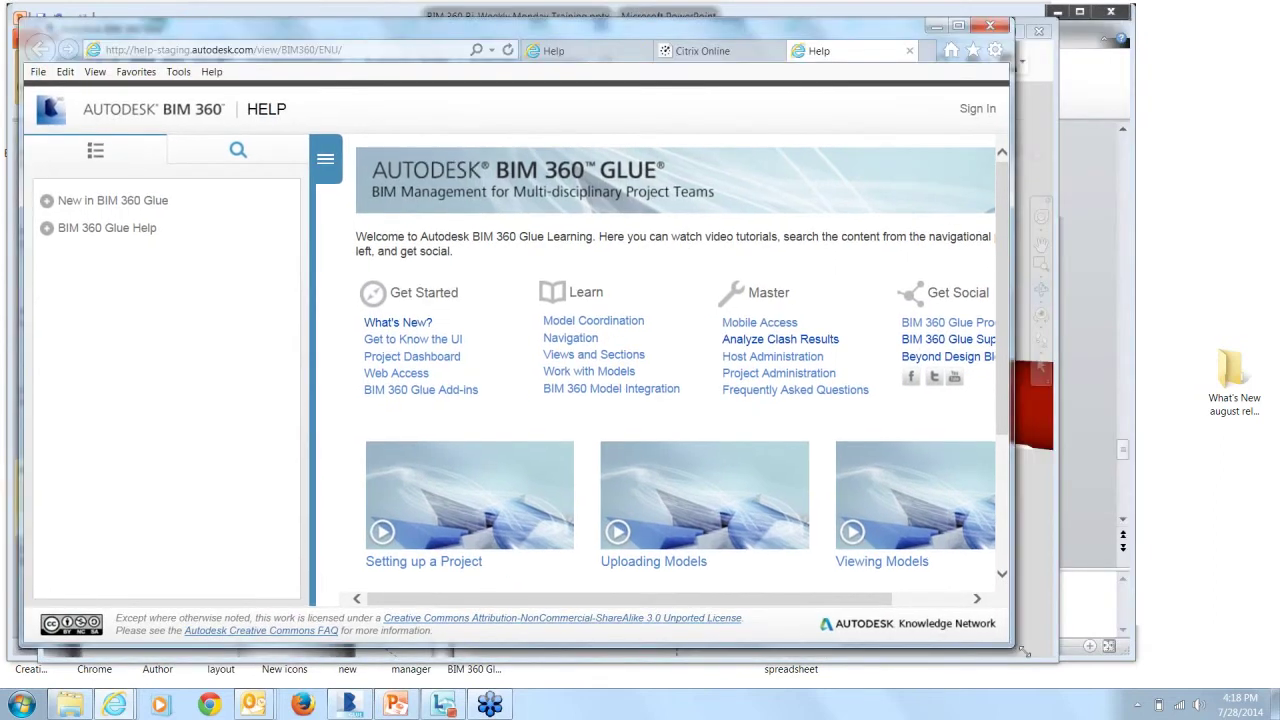
{"action": "left_click_drag", "start_coordinate": [1025, 651], "coordinate": [1082, 668]}
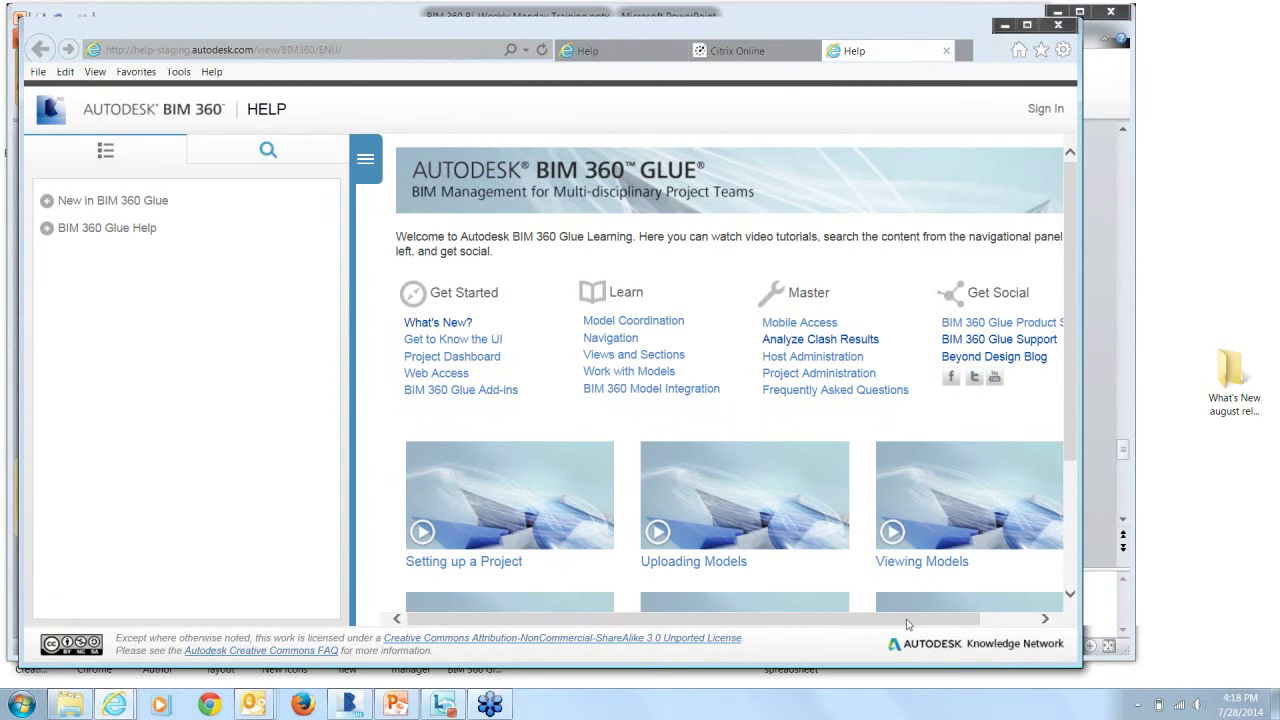
{"action": "left_click_drag", "start_coordinate": [907, 620], "coordinate": [968, 620]}
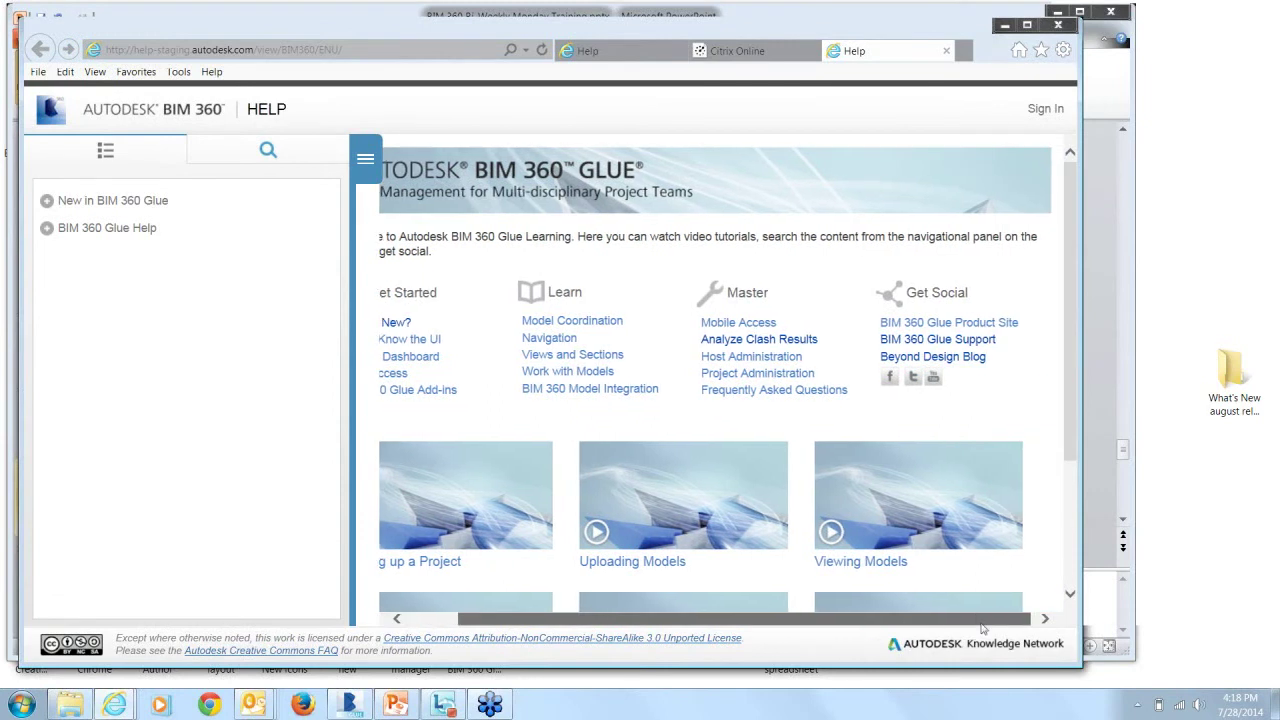
{"action": "left_click", "coordinate": [968, 341]}
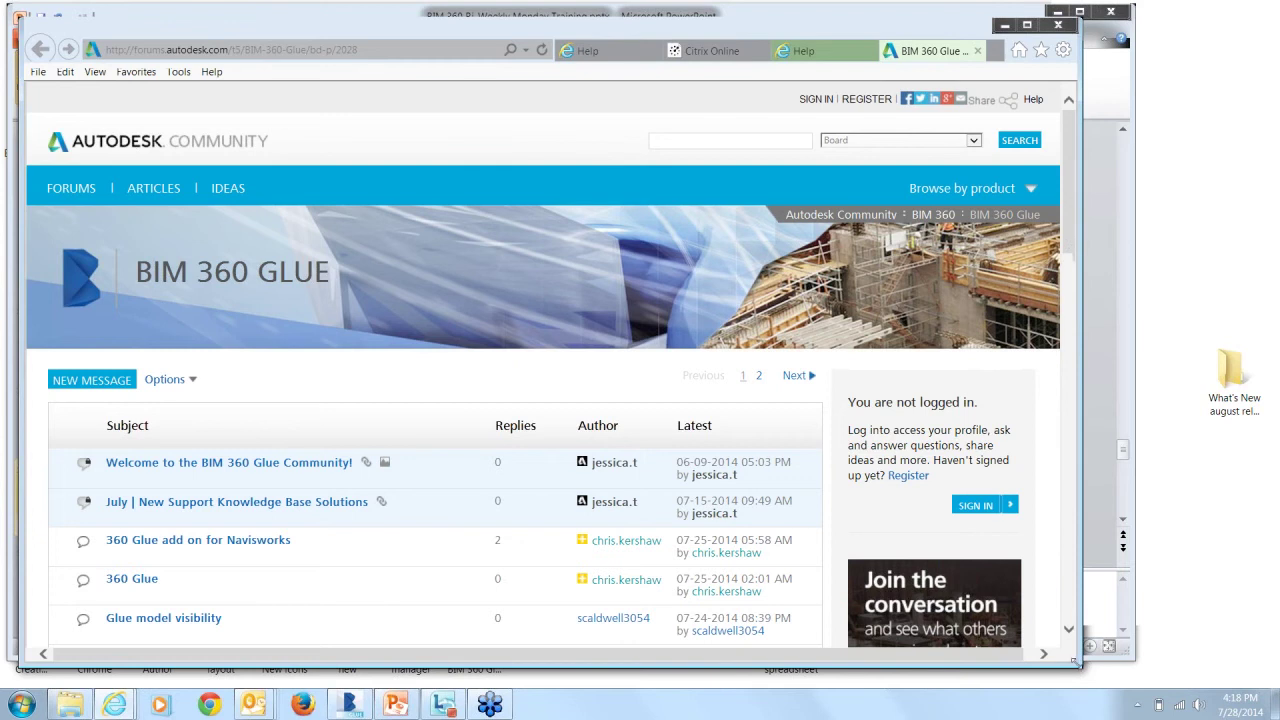
Enlarge the browser showing the BIM 360 Glue forum board and focus its search box.
{"action": "left_click_drag", "start_coordinate": [1080, 664], "coordinate": [1096, 676]}
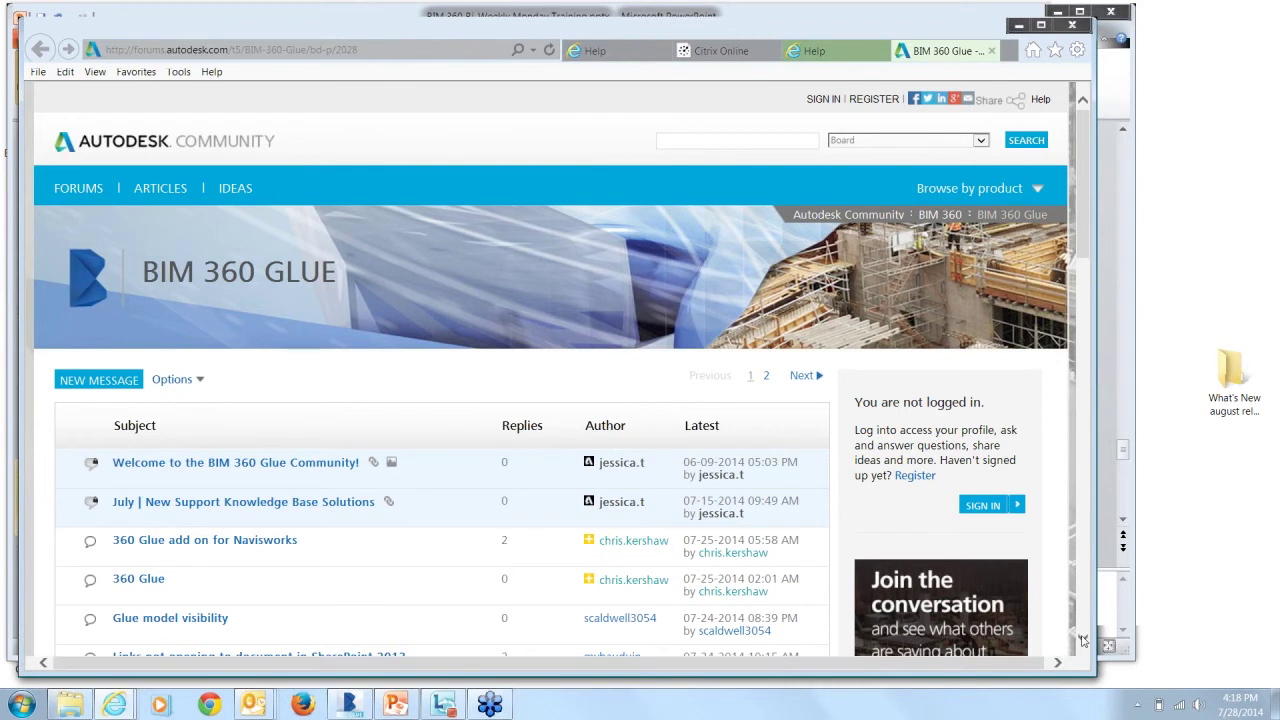
{"action": "left_click", "coordinate": [675, 141]}
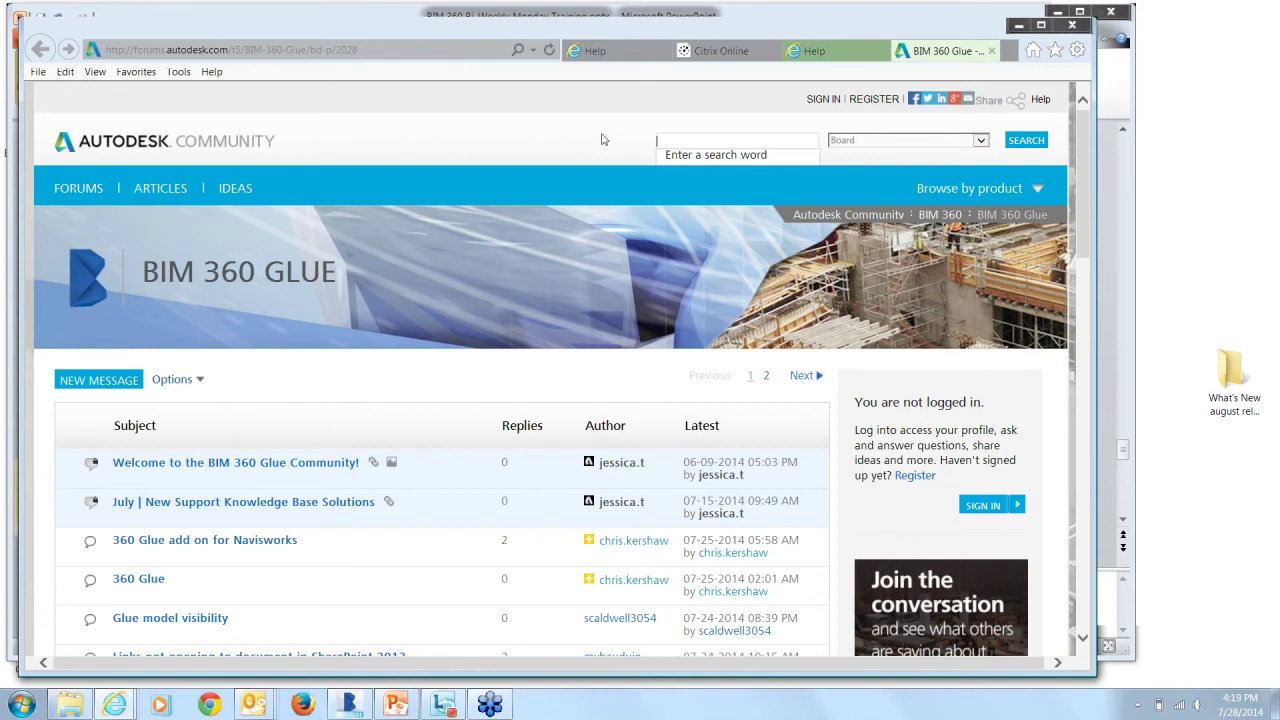
Go up to BIM 360, read the top IdeaStation idea, then return to the Glue help tab.
{"action": "left_click", "coordinate": [930, 218]}
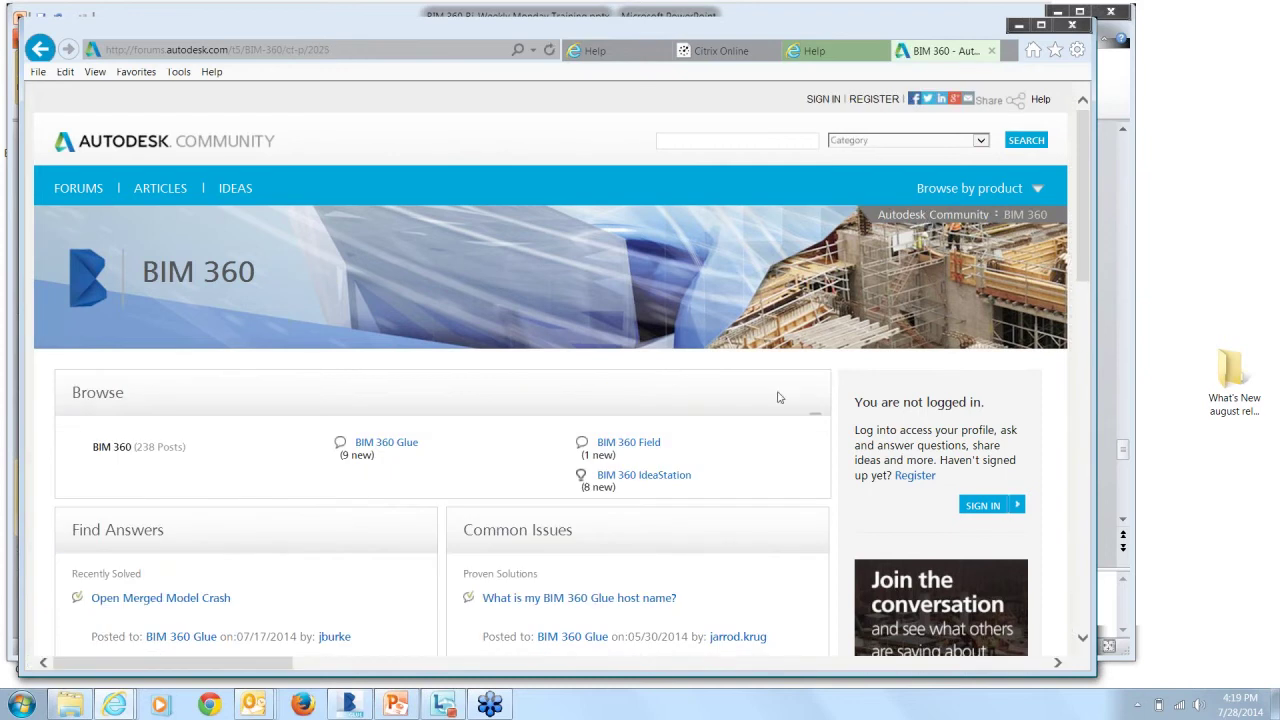
{"action": "left_click", "coordinate": [657, 479]}
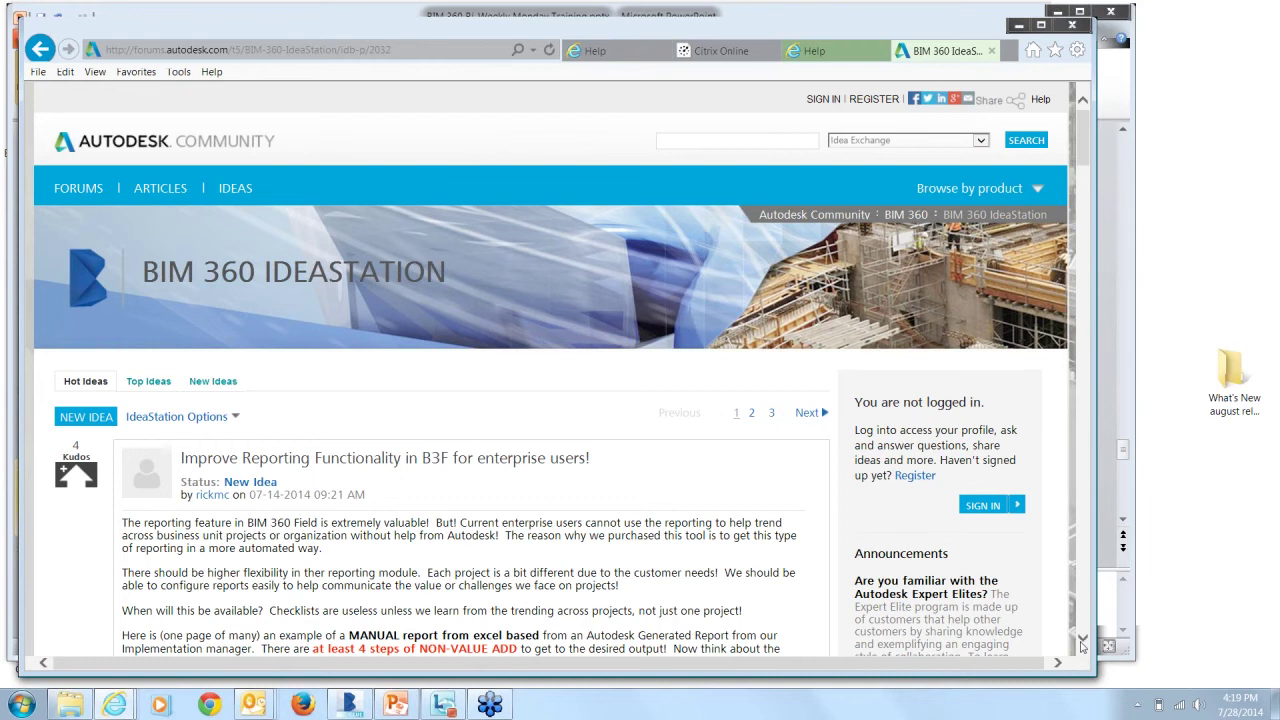
{"action": "left_click", "coordinate": [1082, 640]}
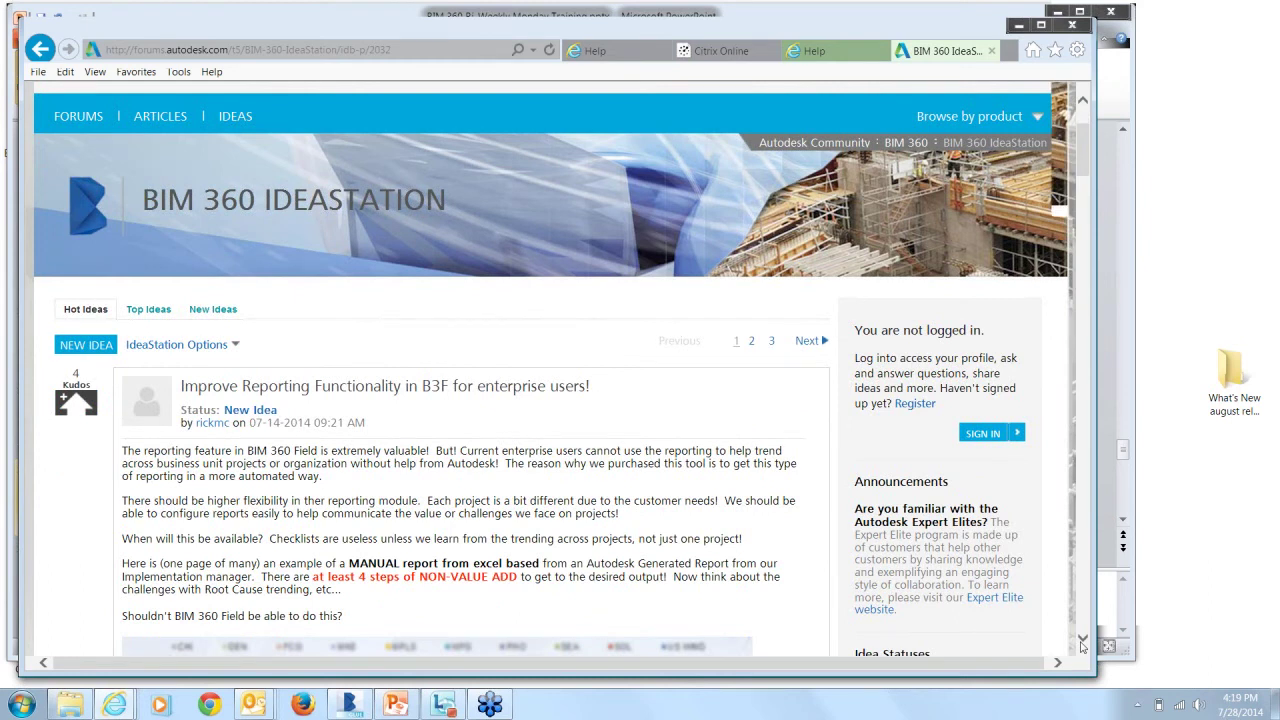
{"action": "left_click", "coordinate": [1082, 640]}
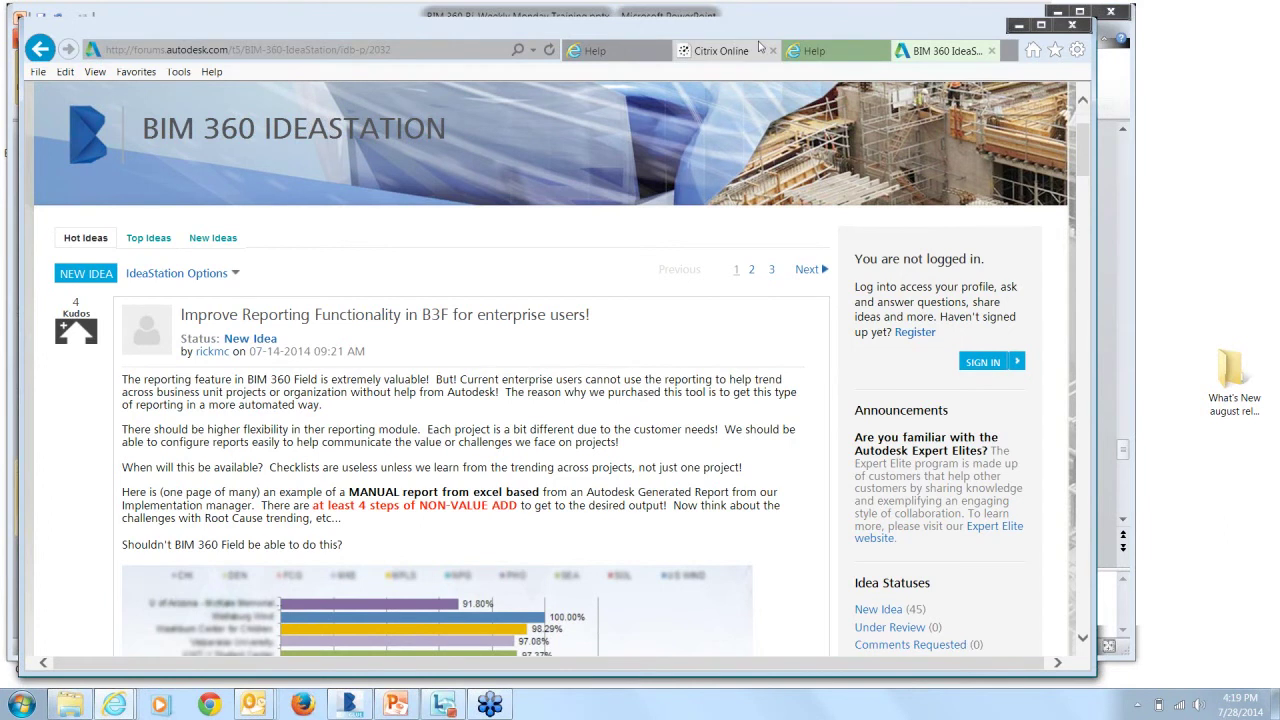
{"action": "left_click", "coordinate": [814, 50]}
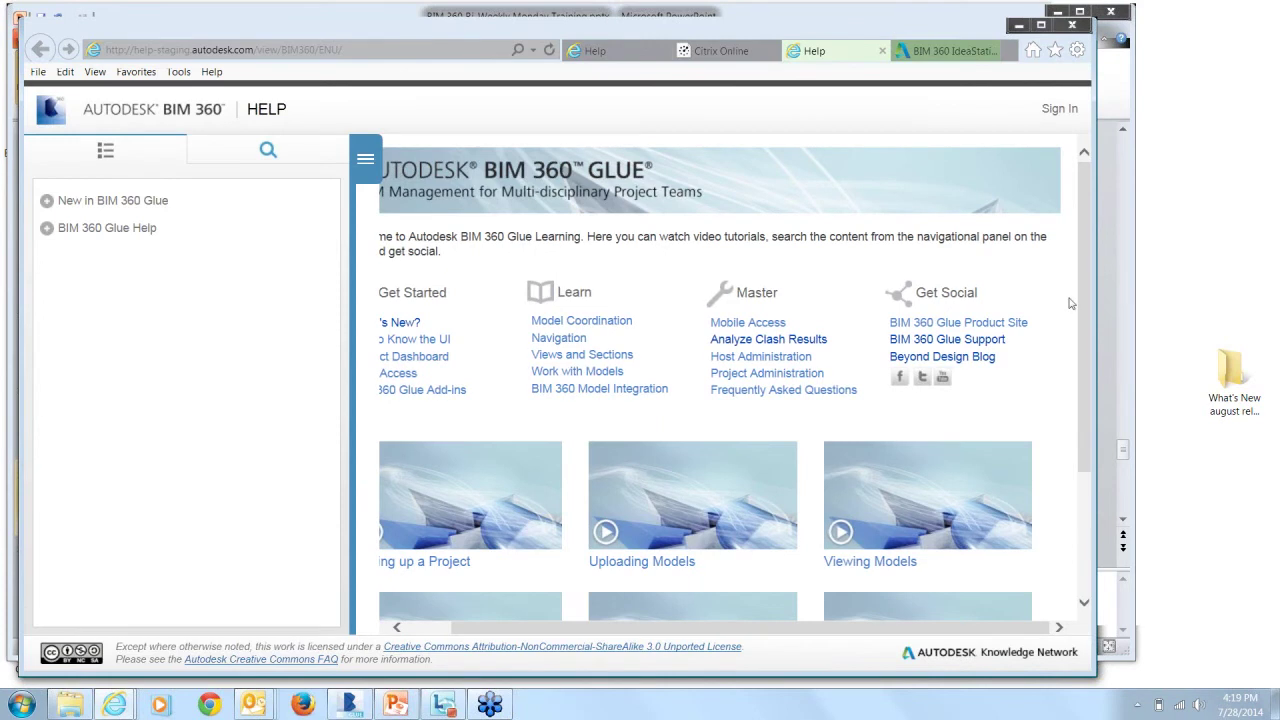
Open the To Install BIM 360 Add-Ins topic and follow its 'website' link to the Add-ins page.
{"action": "left_click", "coordinate": [440, 396]}
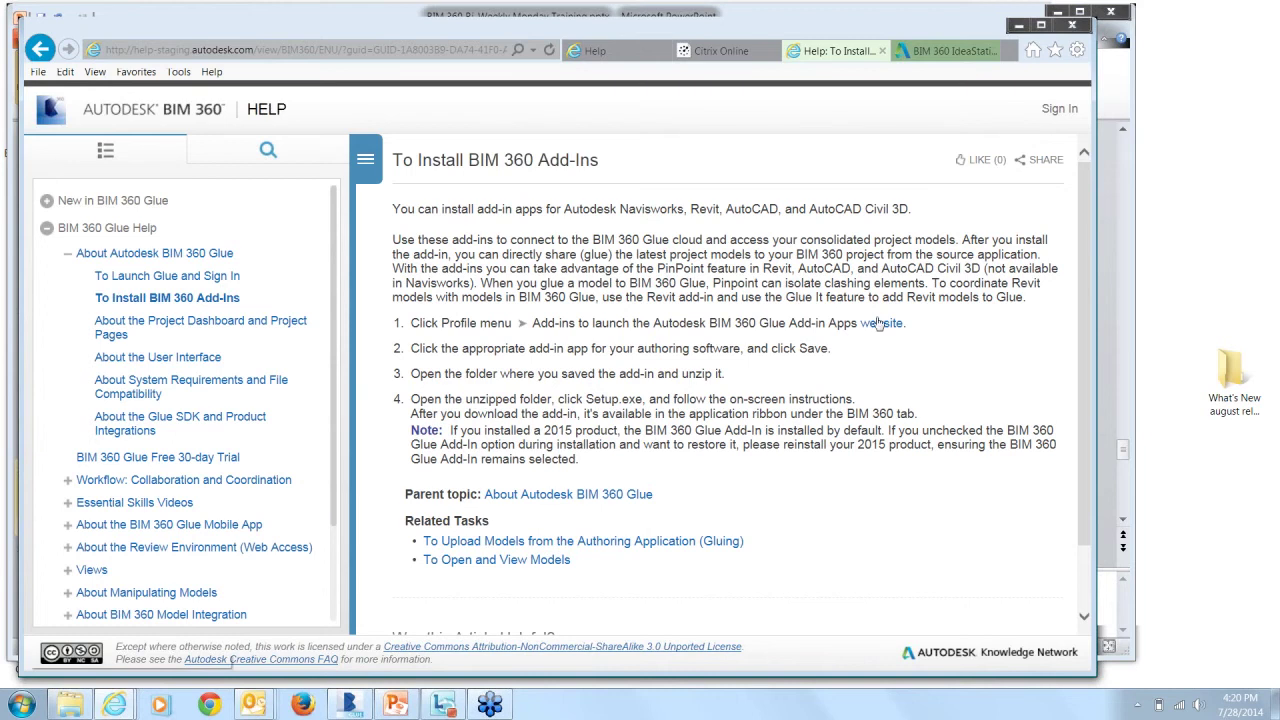
{"action": "left_click", "coordinate": [879, 324]}
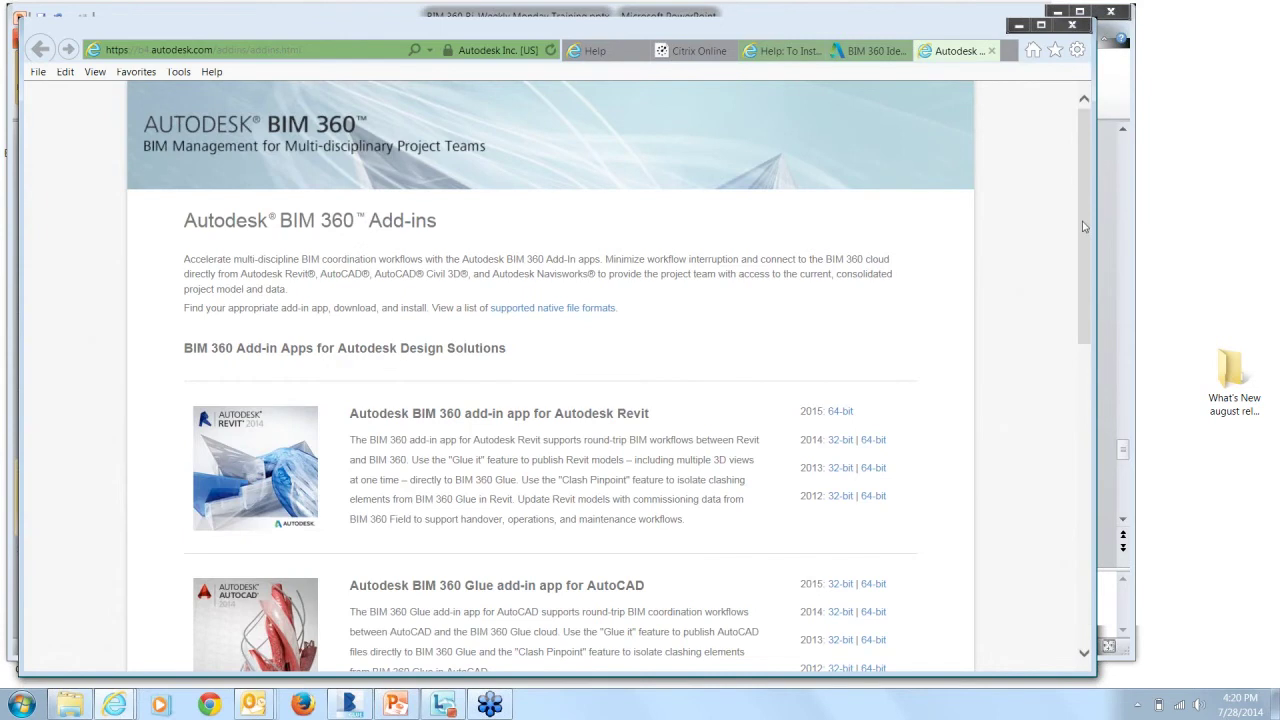
Return to the help tab and reopen the Add-ins page from the install instructions.
{"action": "left_click_drag", "start_coordinate": [1083, 227], "coordinate": [1081, 265]}
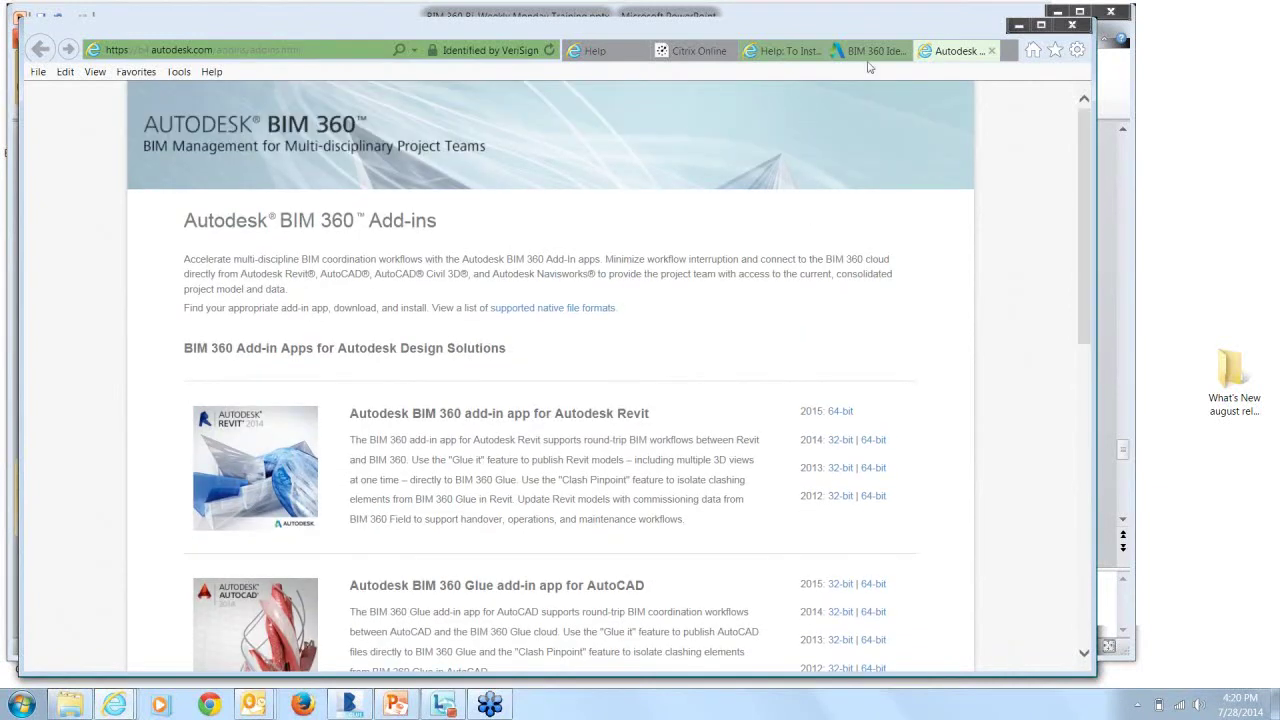
{"action": "left_click", "coordinate": [597, 51]}
{"action": "left_click", "coordinate": [460, 391]}
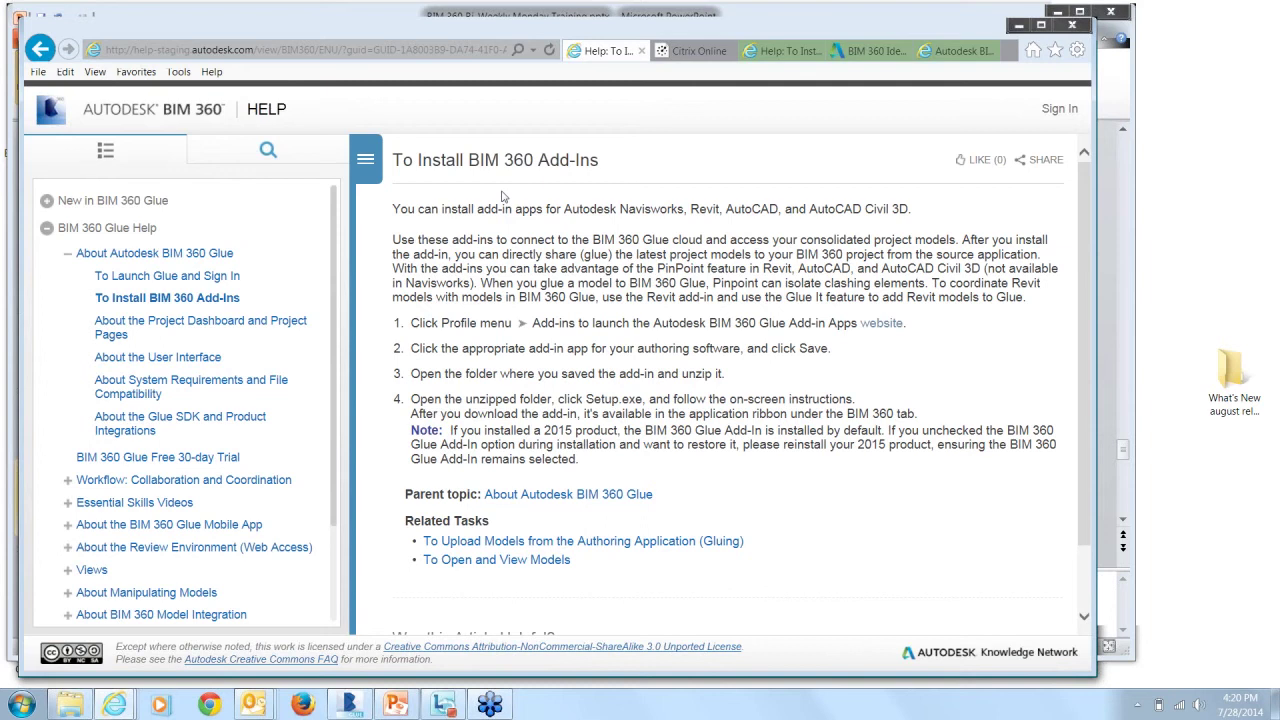
{"action": "left_click", "coordinate": [878, 333]}
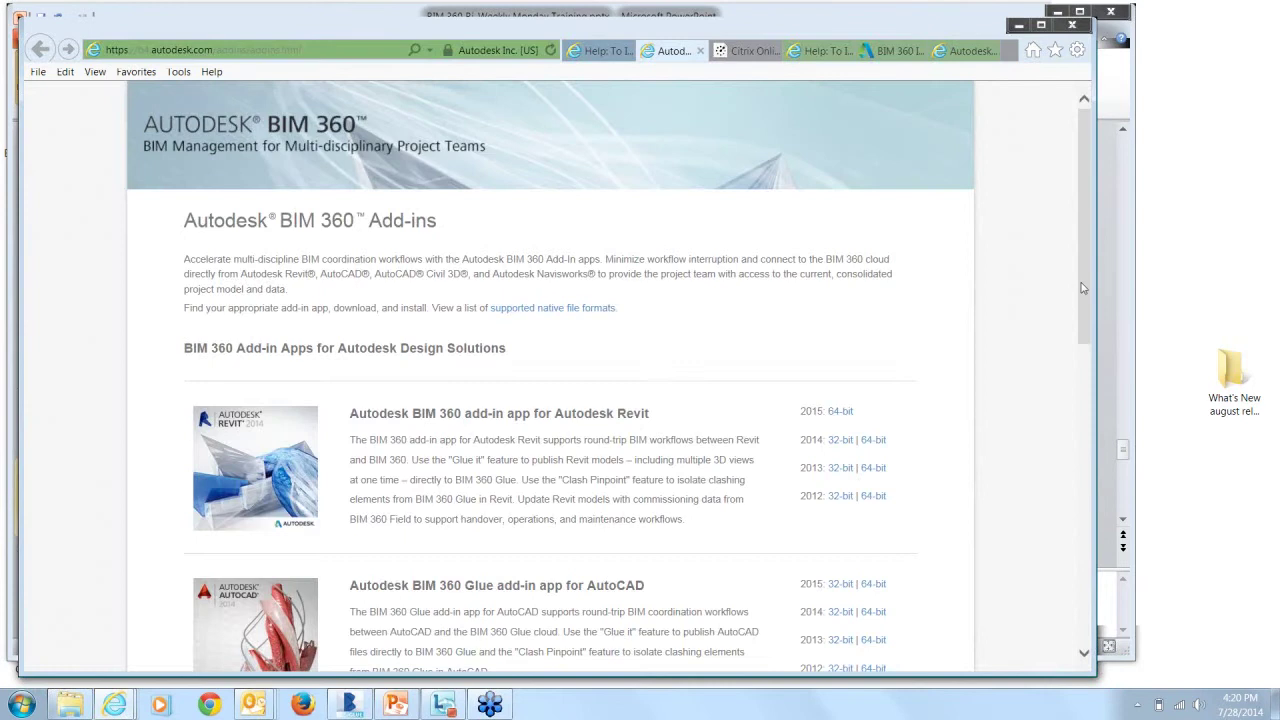
Scroll through the Revit and AutoCAD add-ins, then minimize Internet Explorer to return to Glue.
{"action": "left_click_drag", "start_coordinate": [1080, 281], "coordinate": [1081, 280]}
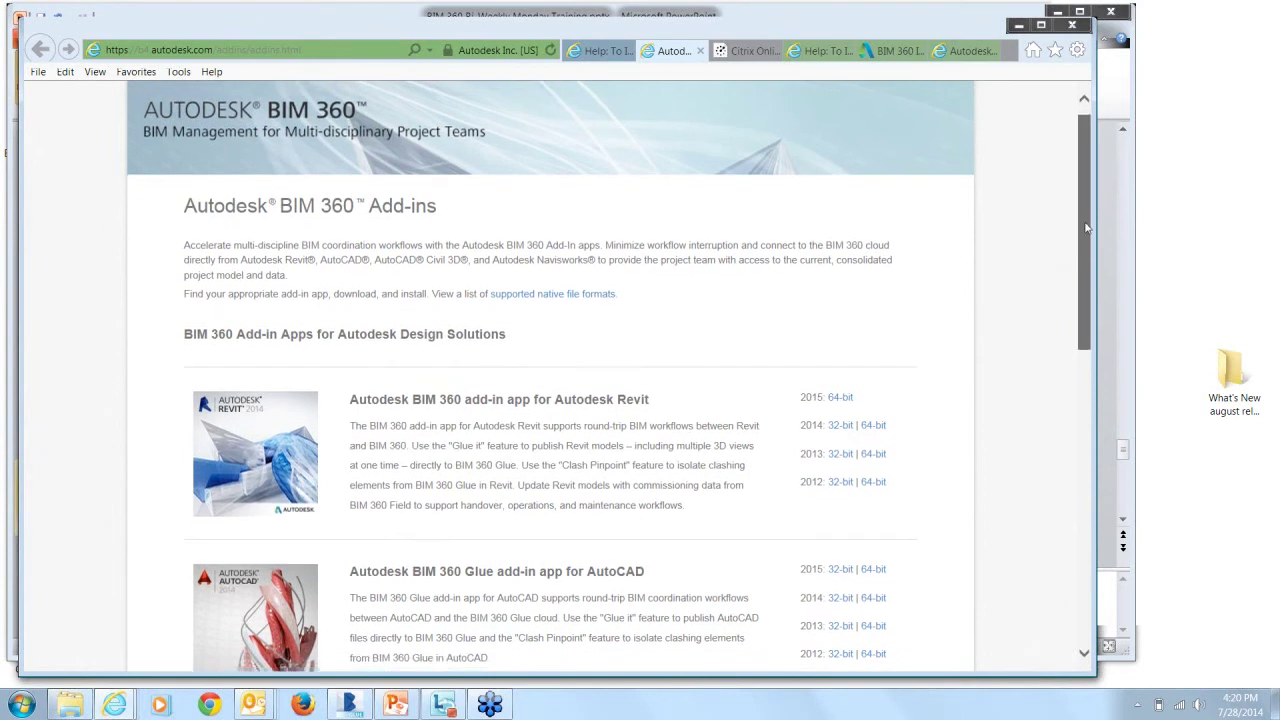
{"action": "mouse_move", "coordinate": [1085, 222]}
{"action": "left_mouse_down"}
{"action": "mouse_move", "coordinate": [1090, 320]}
{"action": "mouse_move", "coordinate": [1086, 211]}
{"action": "left_mouse_up"}
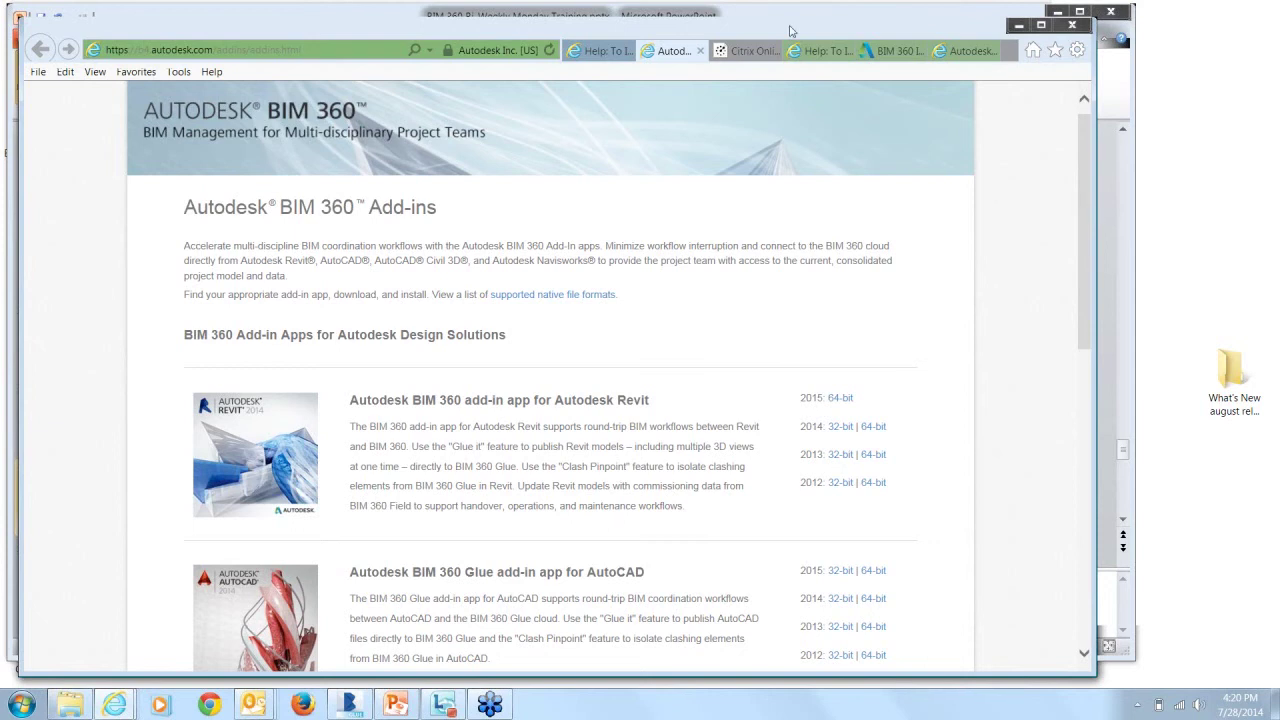
{"action": "left_click_drag", "start_coordinate": [785, 24], "coordinate": [793, 23]}
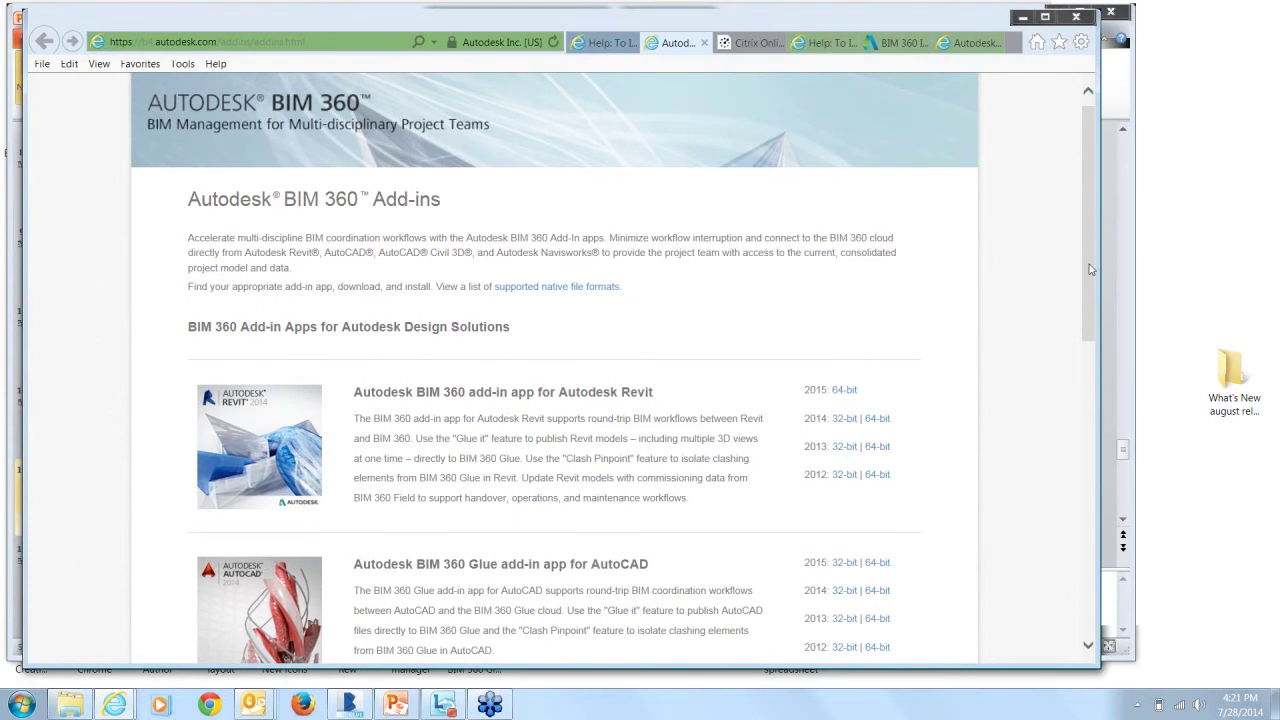
{"action": "mouse_move", "coordinate": [1088, 243]}
{"action": "left_mouse_down"}
{"action": "mouse_move", "coordinate": [1088, 257]}
{"action": "mouse_move", "coordinate": [1088, 234]}
{"action": "left_mouse_up"}
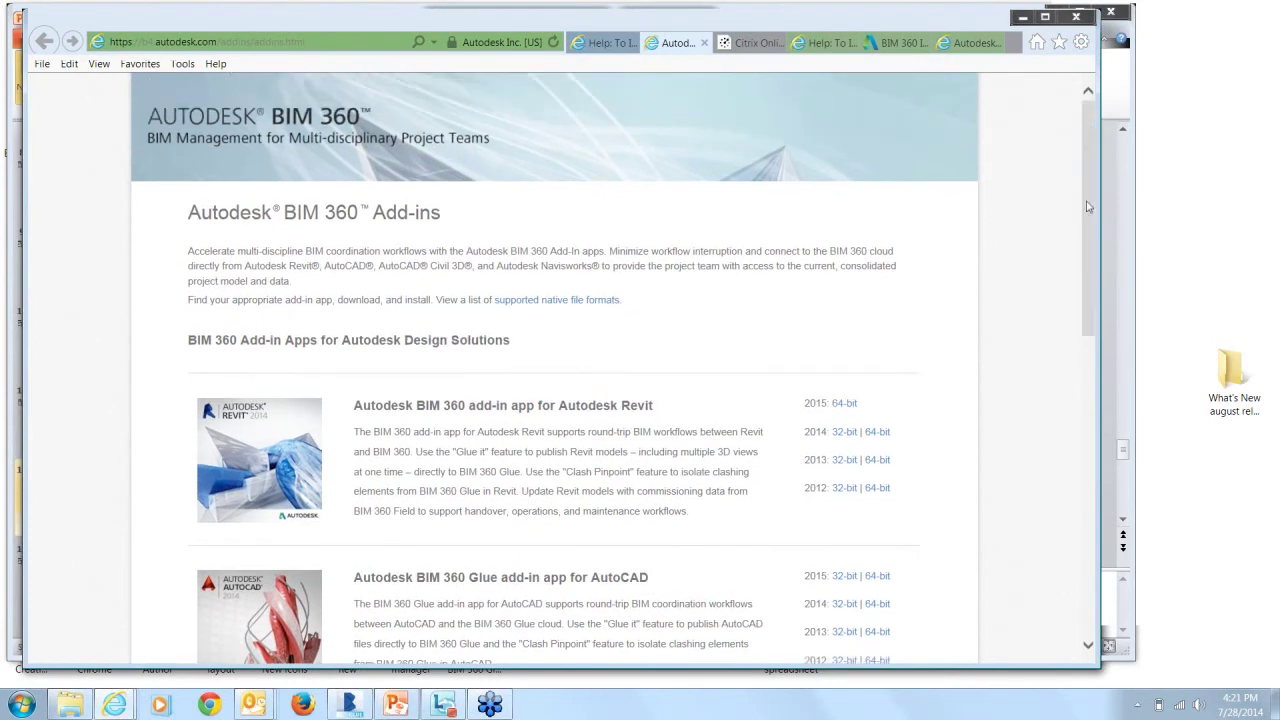
{"action": "left_click", "coordinate": [605, 42]}
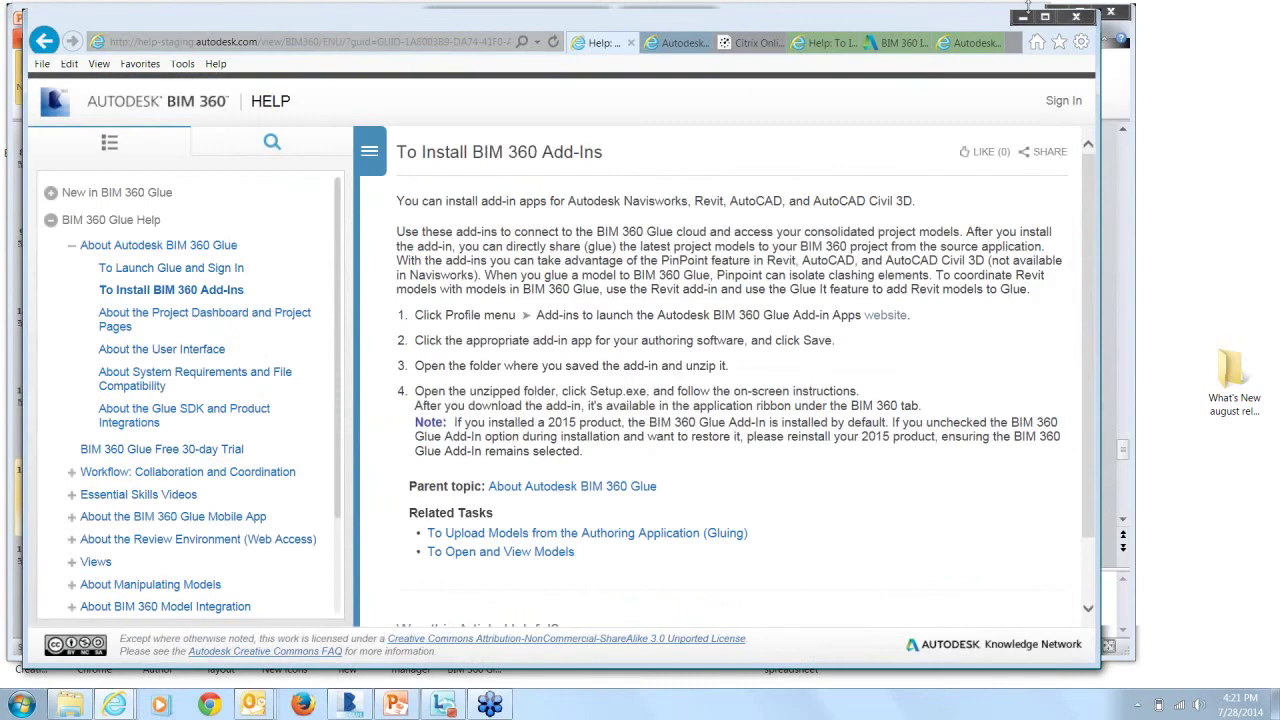
{"action": "left_click", "coordinate": [1023, 18]}
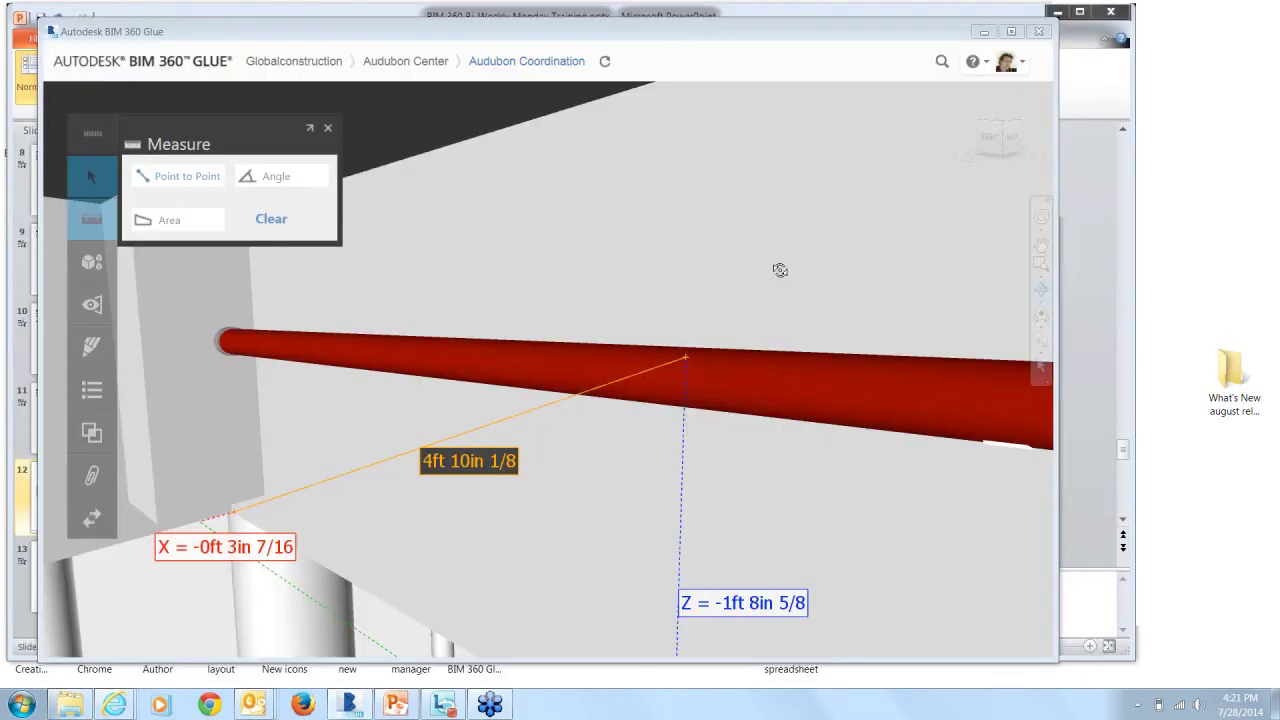
Show the Clashes panel with the MEP vs. Arch and Structure (4052) results.
{"action": "left_click", "coordinate": [88, 433]}
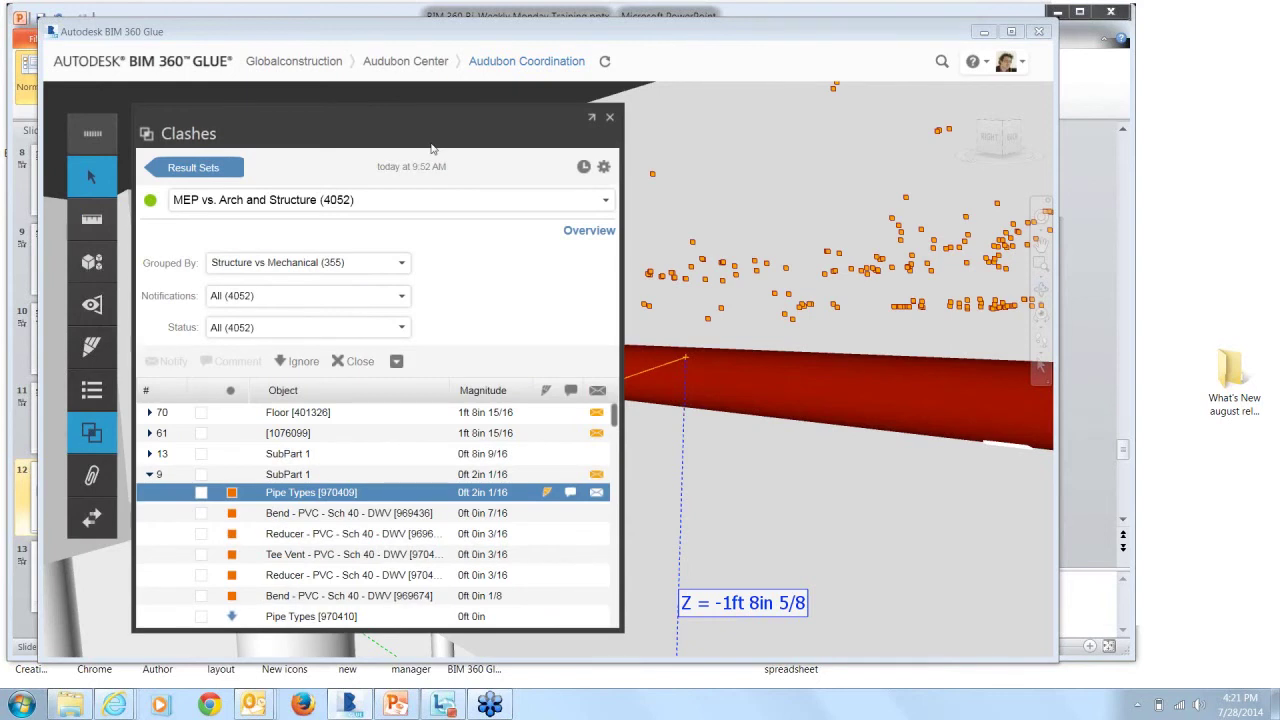
{"action": "left_click", "coordinate": [1196, 703]}
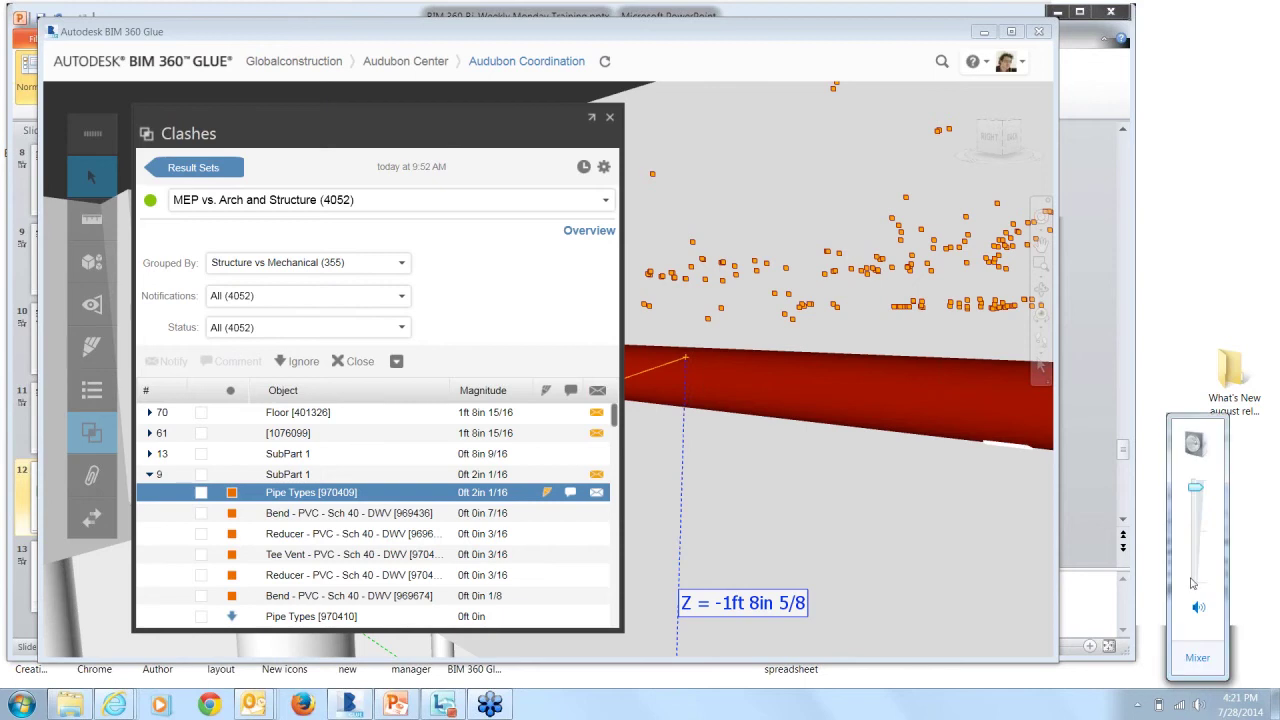
{"action": "left_click", "coordinate": [505, 117]}
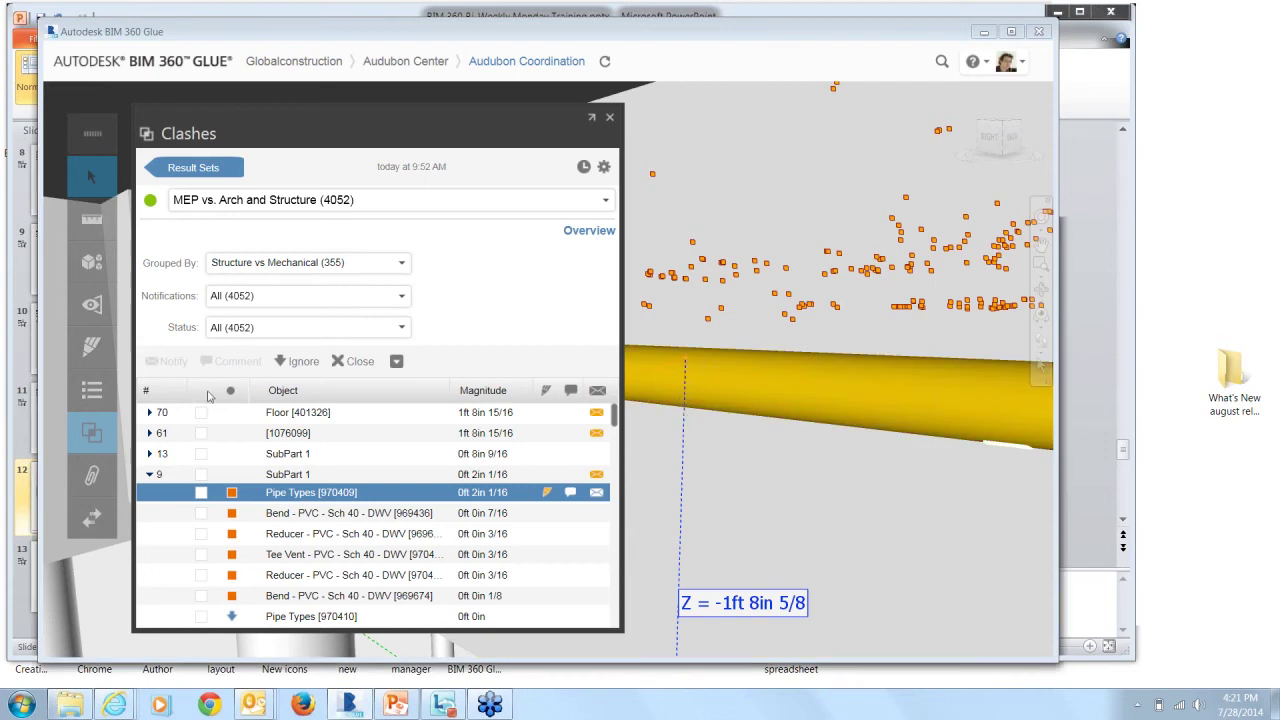
Open the Reducer vs SubPart 1 clash details and start a markup on it.
{"action": "left_click", "coordinate": [281, 538]}
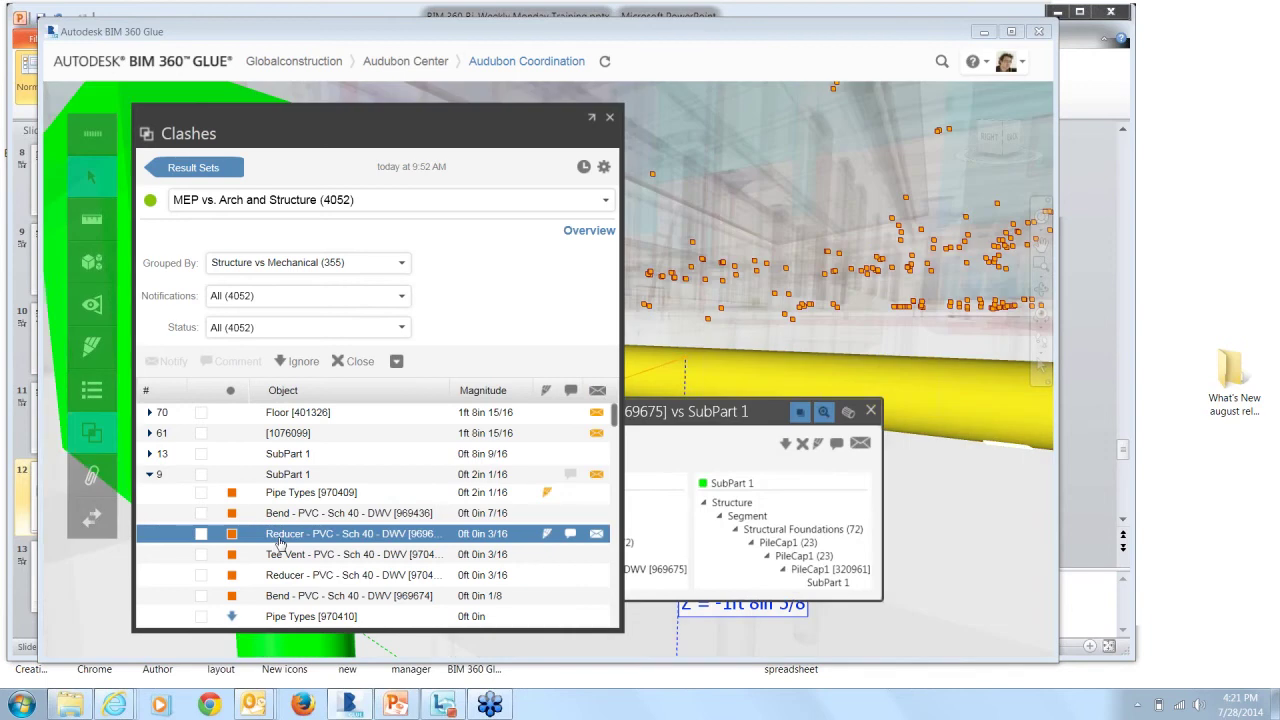
{"action": "left_click_drag", "start_coordinate": [749, 412], "coordinate": [793, 426]}
{"action": "left_click", "coordinate": [839, 450]}
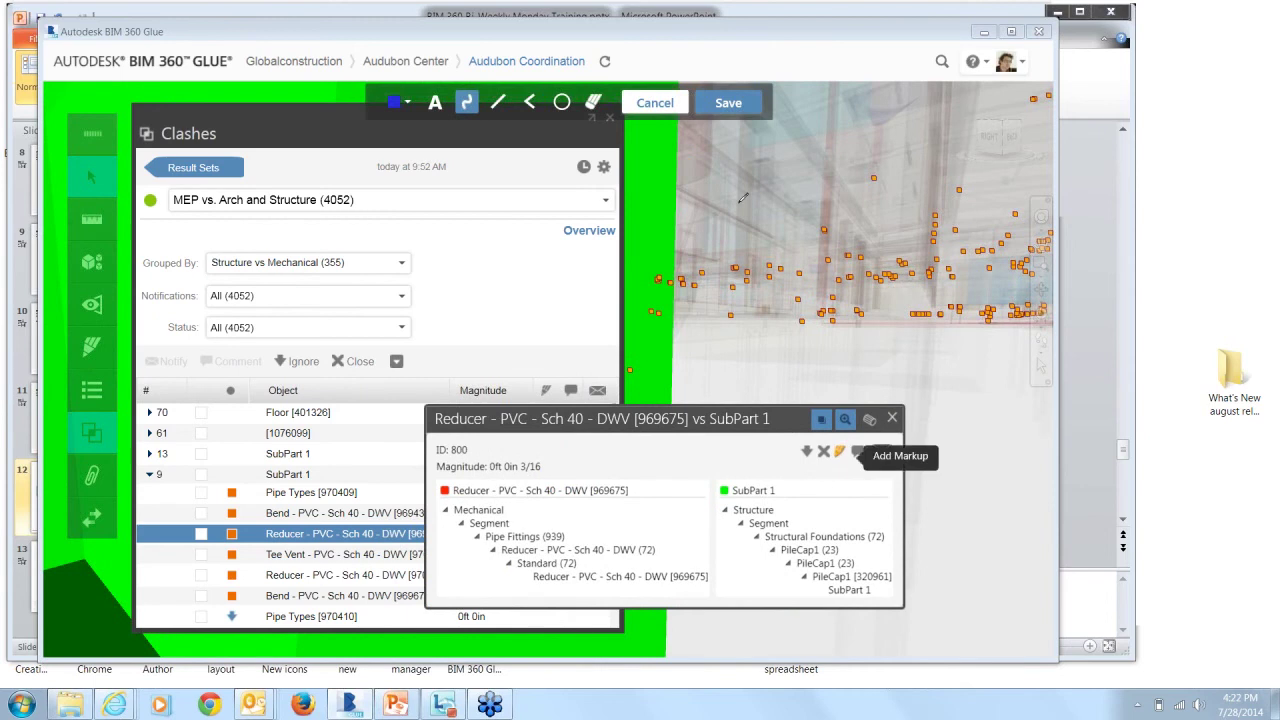
Draw a blue freehand loop around the clash area, then cancel the markup.
{"action": "left_click_drag", "start_coordinate": [704, 199], "coordinate": [626, 145]}
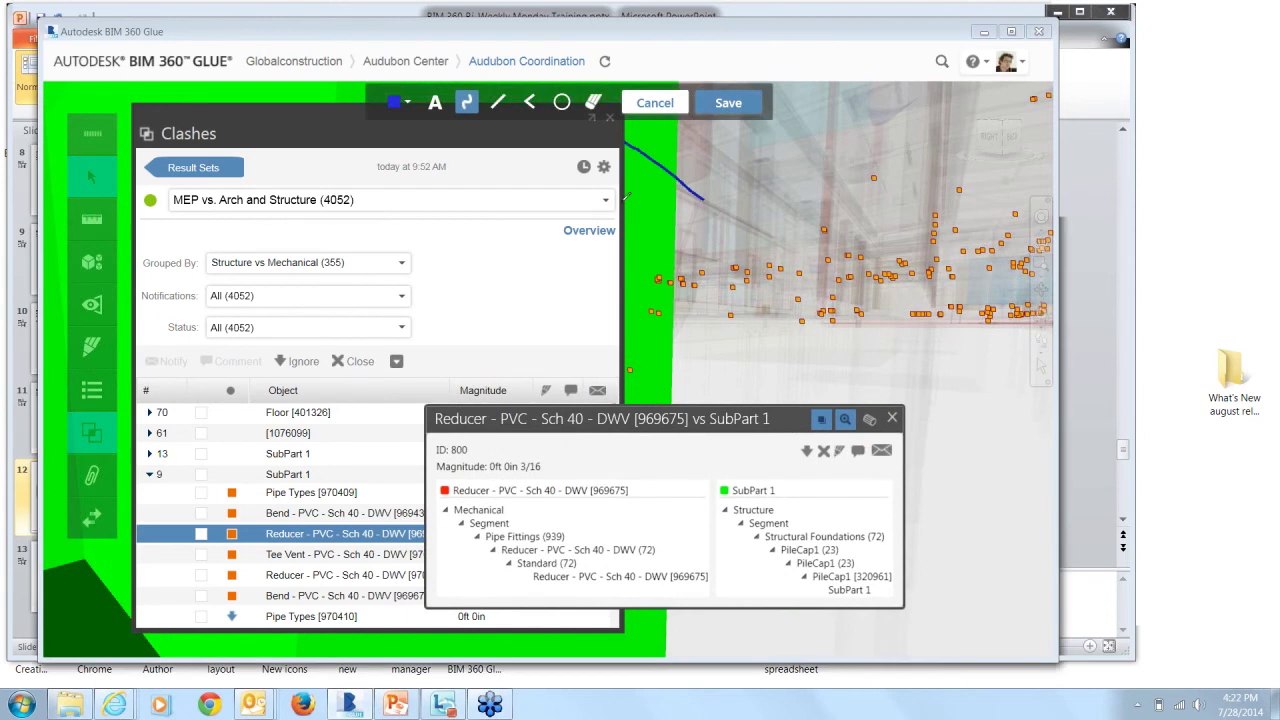
{"action": "mouse_move", "coordinate": [625, 196]}
{"action": "left_mouse_down"}
{"action": "mouse_move", "coordinate": [770, 300]}
{"action": "mouse_move", "coordinate": [850, 260]}
{"action": "mouse_move", "coordinate": [820, 320]}
{"action": "mouse_move", "coordinate": [804, 218]}
{"action": "left_mouse_up"}
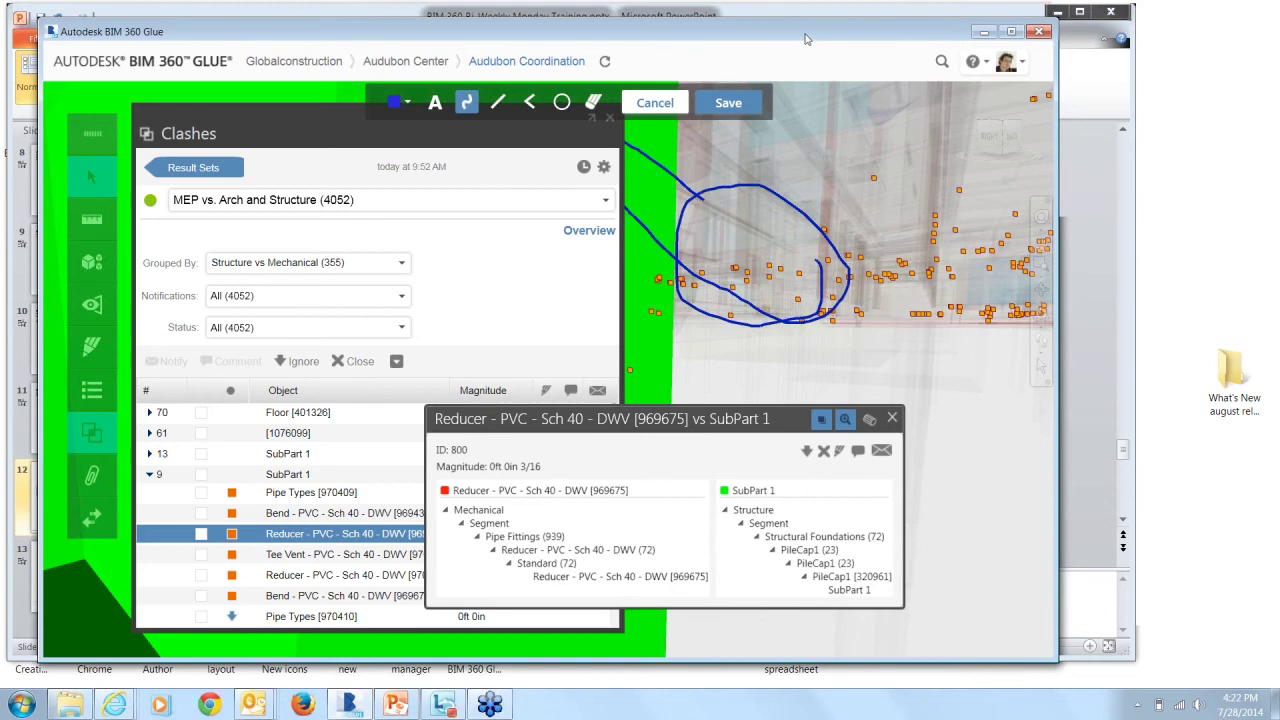
{"action": "mouse_move", "coordinate": [806, 40]}
{"action": "left_mouse_down"}
{"action": "mouse_move", "coordinate": [791, 38]}
{"action": "mouse_move", "coordinate": [808, 37]}
{"action": "left_mouse_up"}
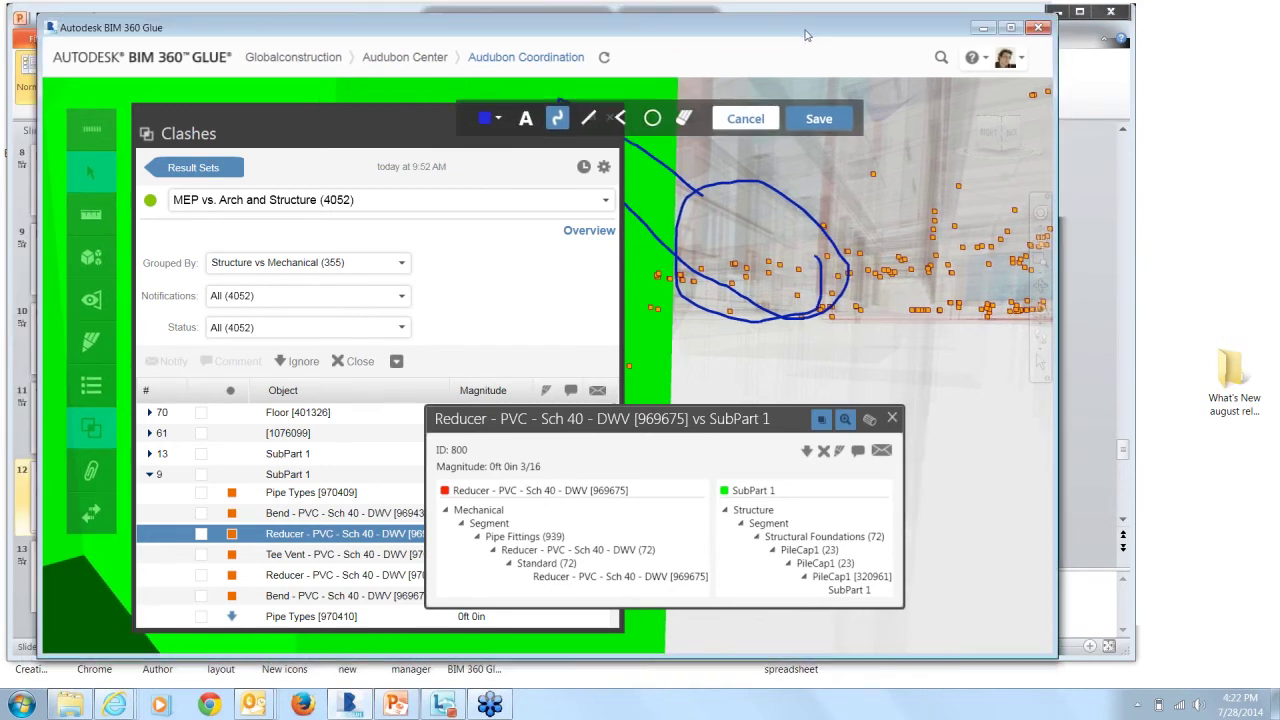
{"action": "left_click_drag", "start_coordinate": [796, 418], "coordinate": [790, 448]}
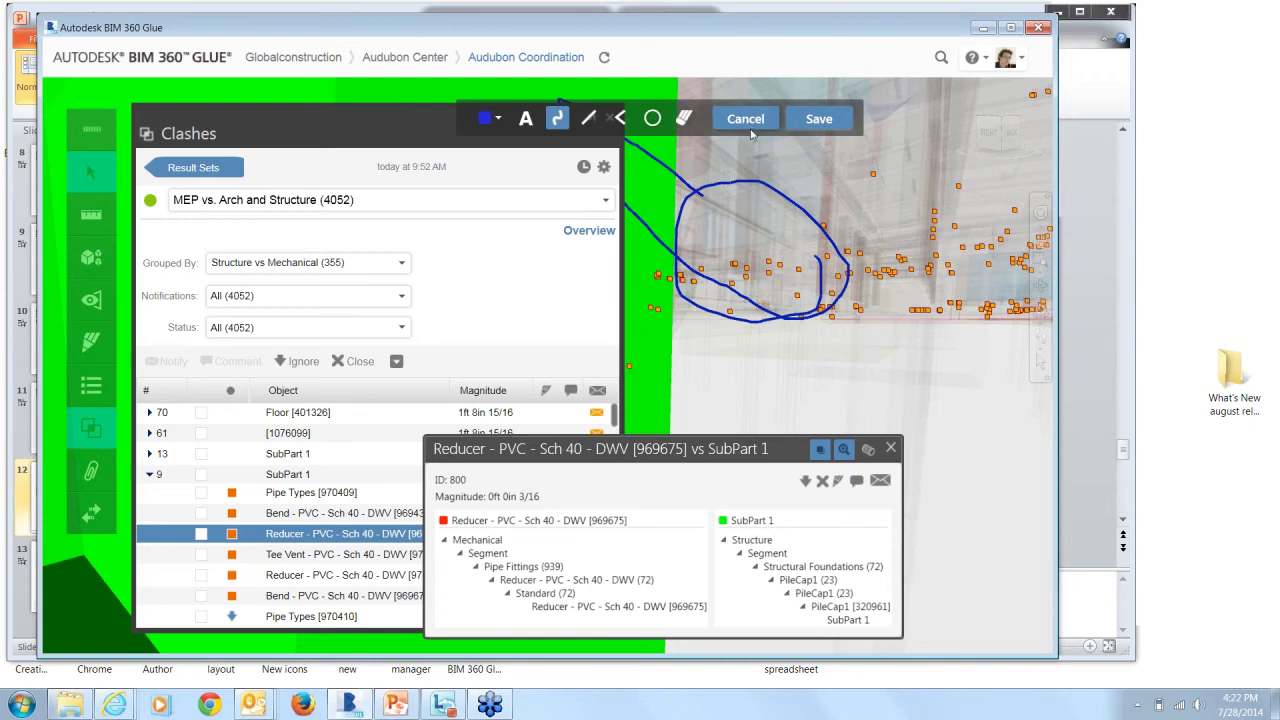
{"action": "left_click", "coordinate": [750, 120]}
Nudge the clash 800 details window slightly lower after discarding the markup.
{"action": "left_click_drag", "start_coordinate": [760, 460], "coordinate": [765, 469]}
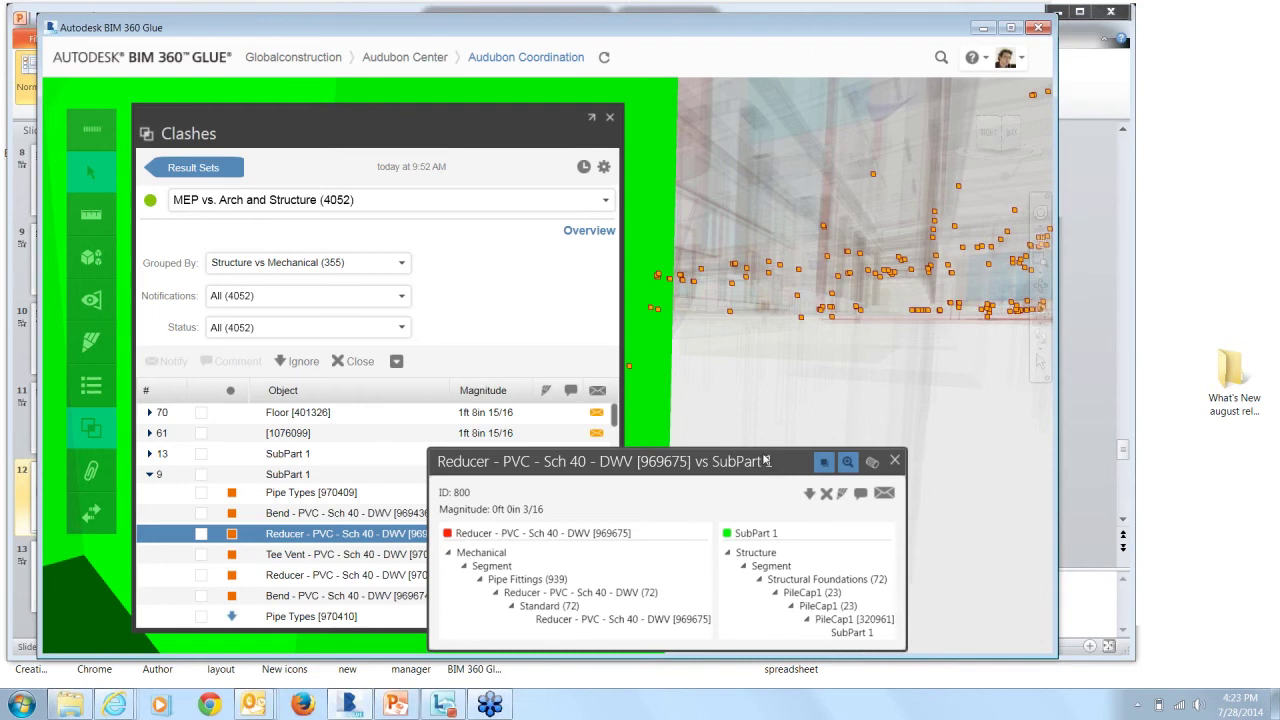
Drag the Reducer vs SubPart 1 clash details popup to the upper right of the view.
{"action": "left_click_drag", "start_coordinate": [765, 470], "coordinate": [880, 148]}
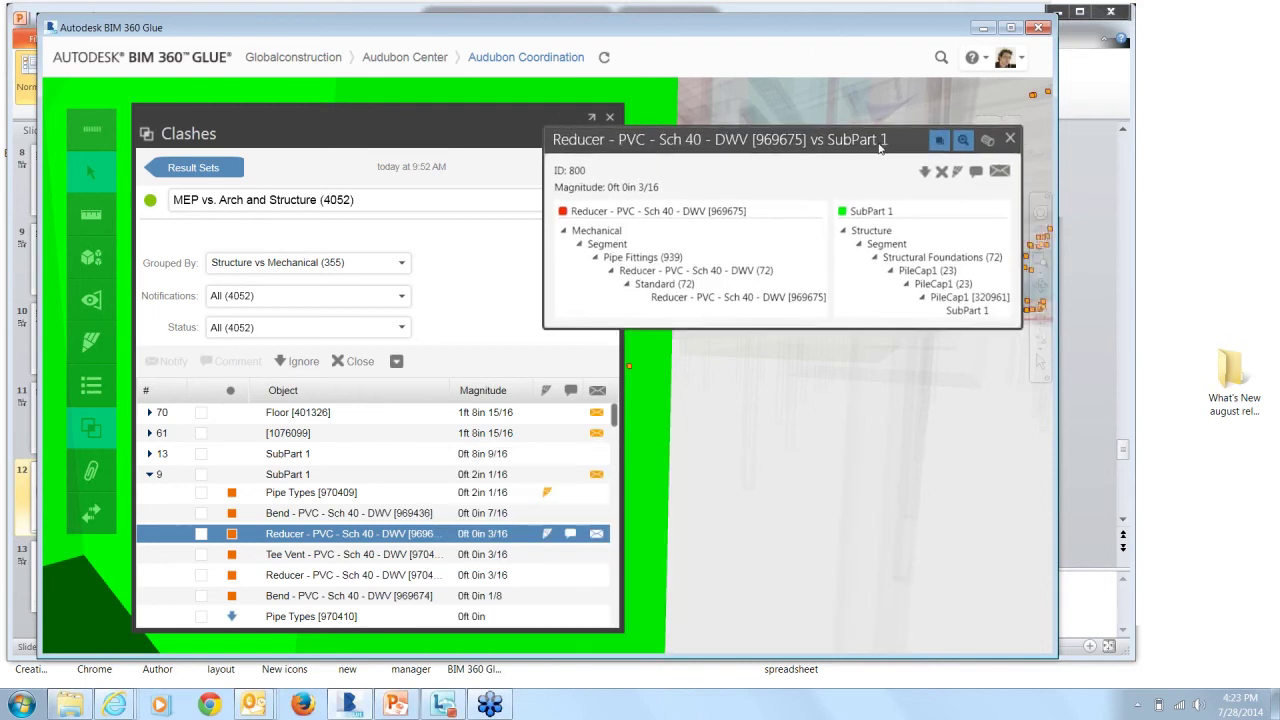